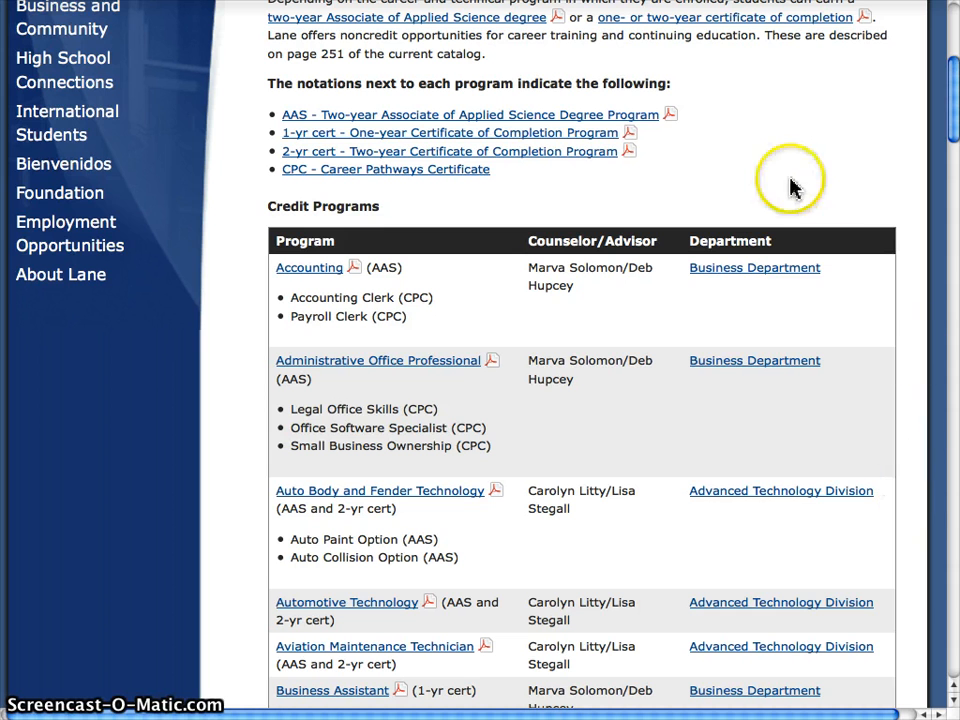
# Examine the Credit Programs table, its title and its Program, Counselor/Advisor and Department header row.
pyautogui.click(378, 207)
pyautogui.moveTo(378, 207); pyautogui.dragTo(261, 204)
pyautogui.moveTo(382, 209); pyautogui.dragTo(268, 206)
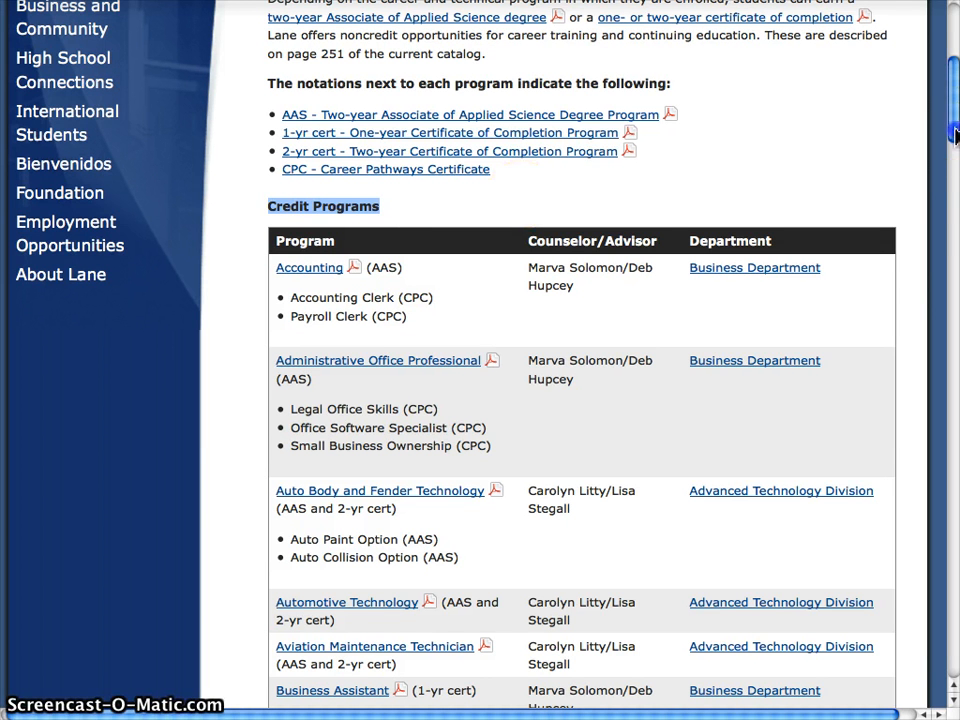
pyautogui.click(953, 220)
pyautogui.moveTo(953, 220); pyautogui.dragTo(944, 116)
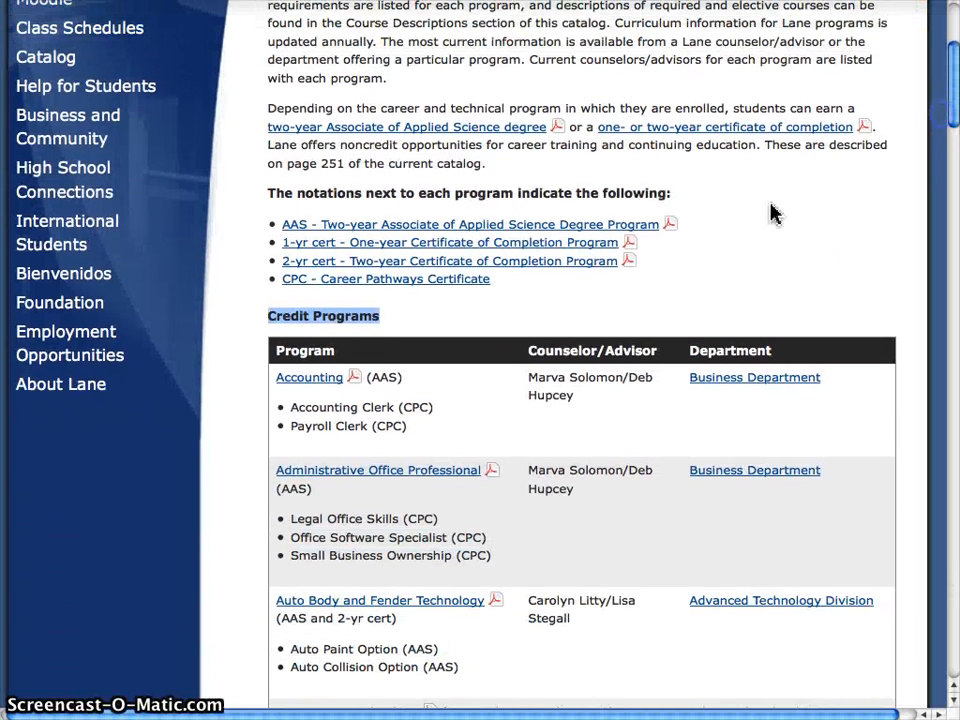
pyautogui.click(388, 316)
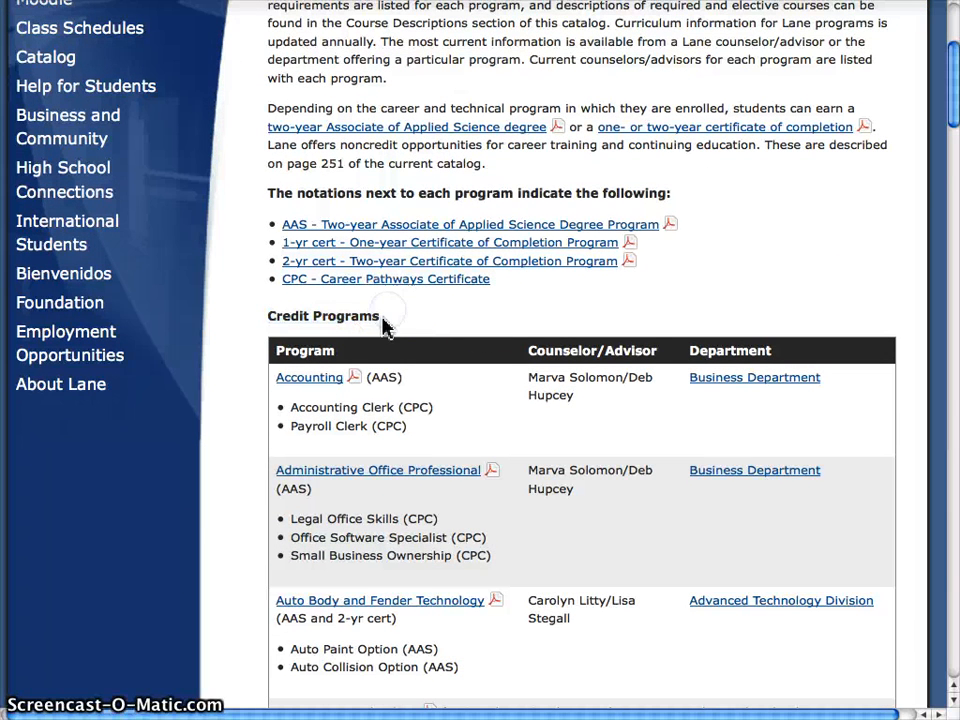
pyautogui.moveTo(246, 354); pyautogui.dragTo(851, 355)
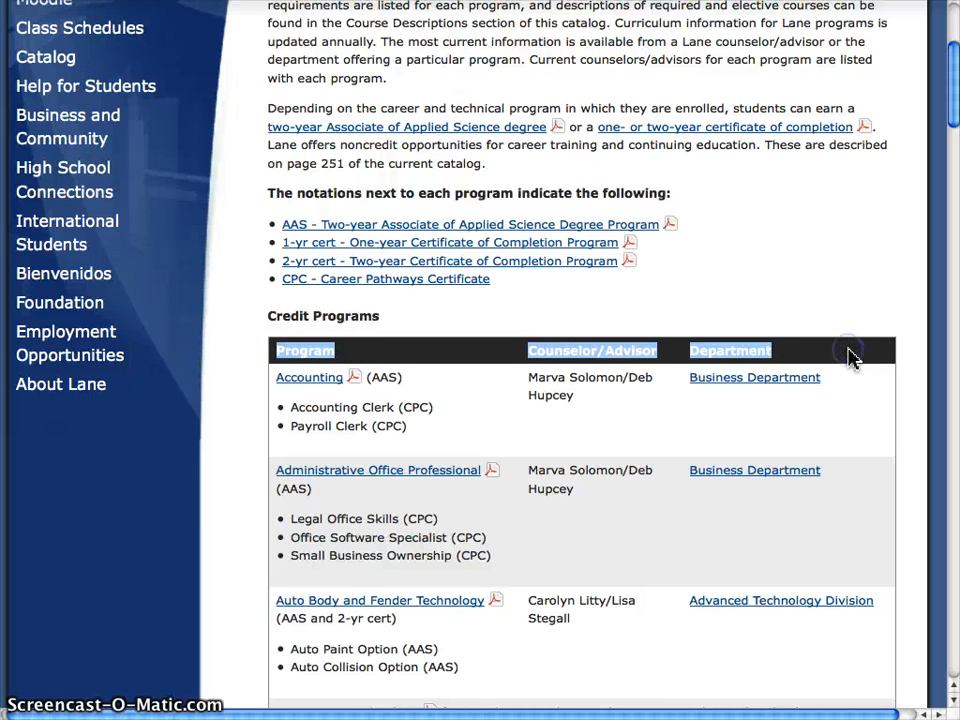
pyautogui.click(851, 357)
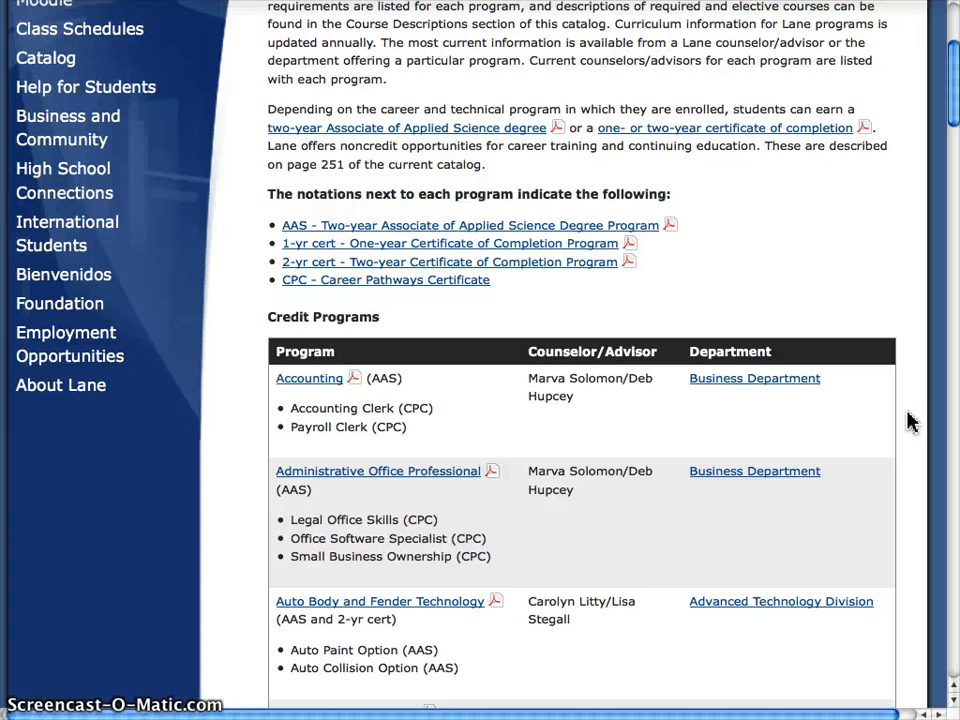
pyautogui.scroll(-2, 910, 421)
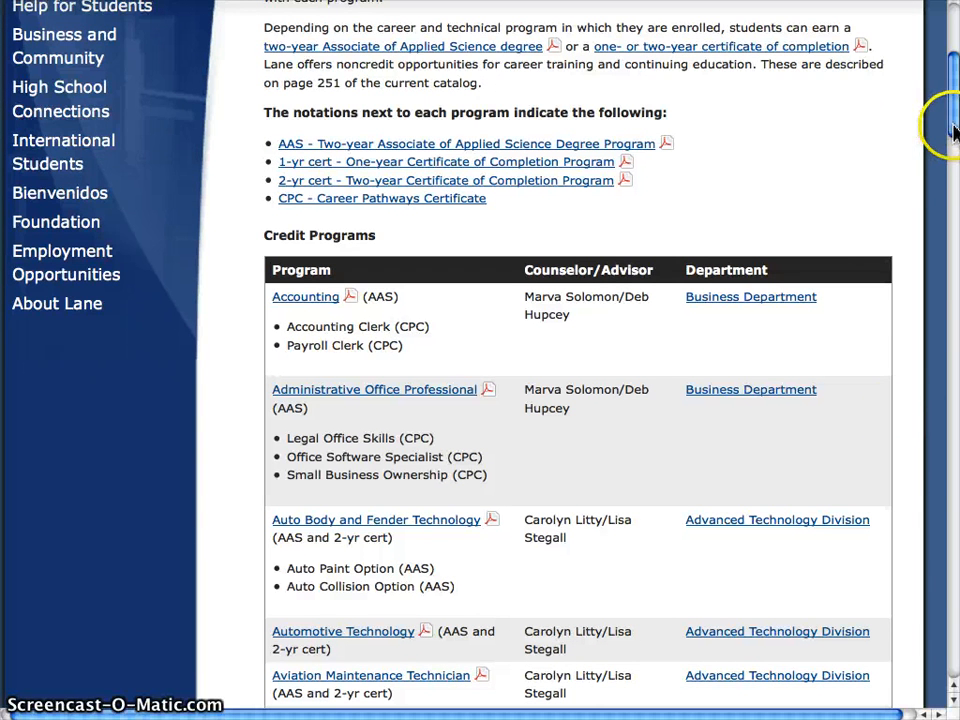
pyautogui.moveTo(953, 126); pyautogui.dragTo(953, 127)
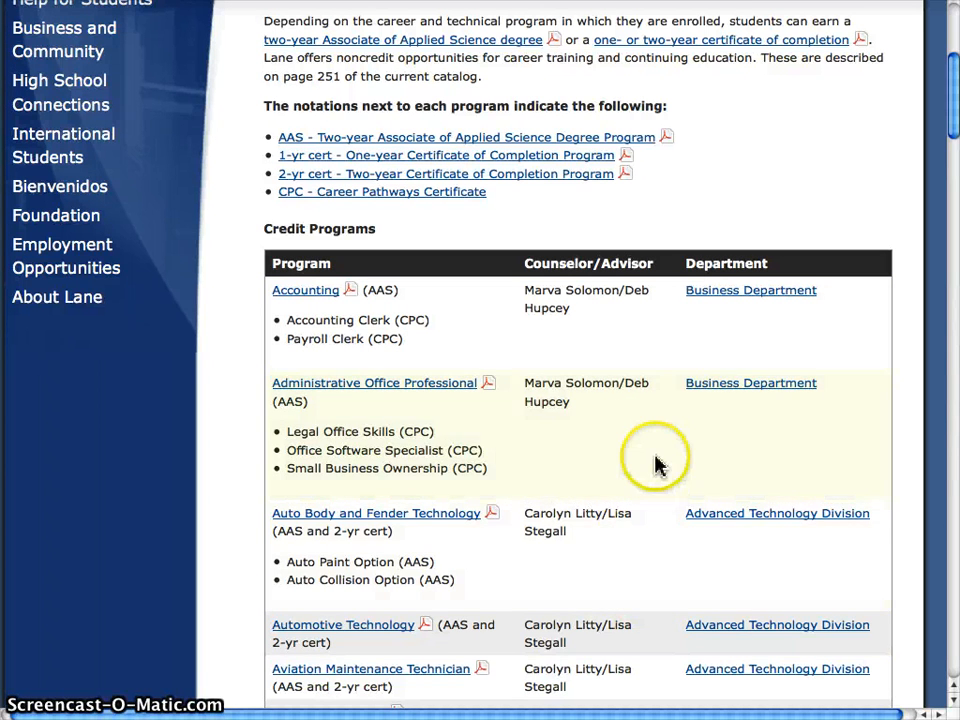
# Open the How to Insert a Table page for editing and start a new paragraph below the body heading.
pyautogui.click(713, 197)
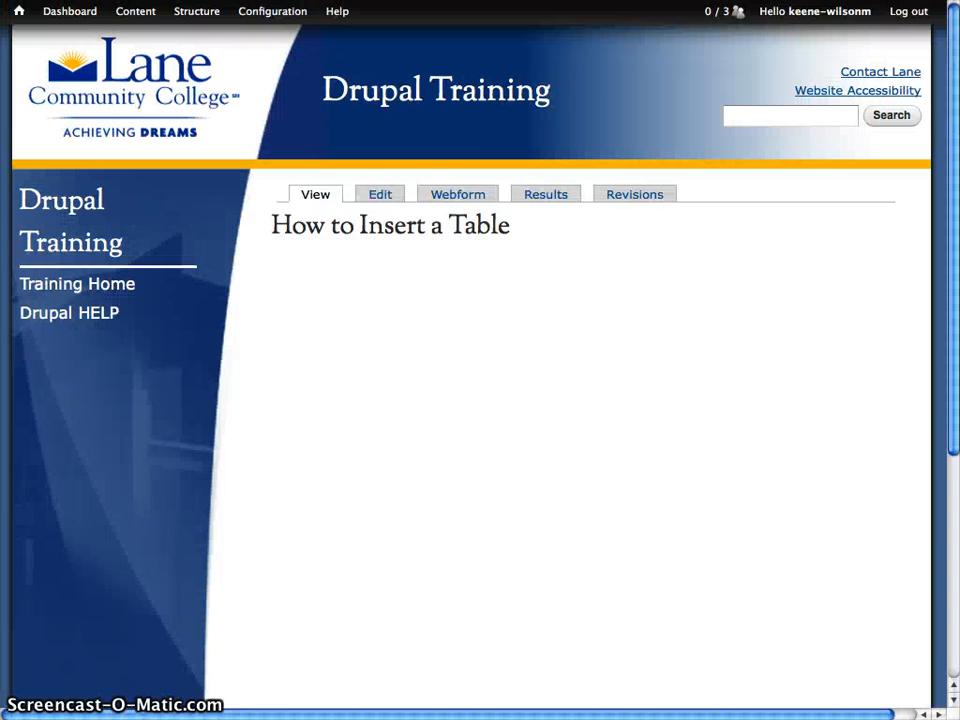
pyautogui.click(381, 197)
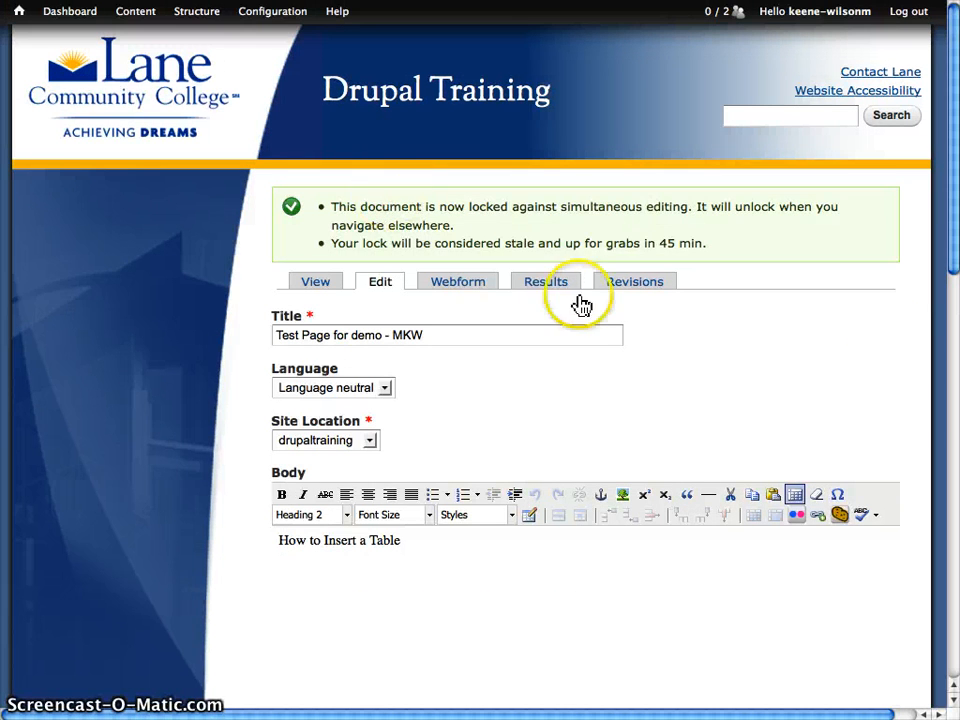
pyautogui.moveTo(951, 257); pyautogui.dragTo(952, 428)
pyautogui.click(287, 173)
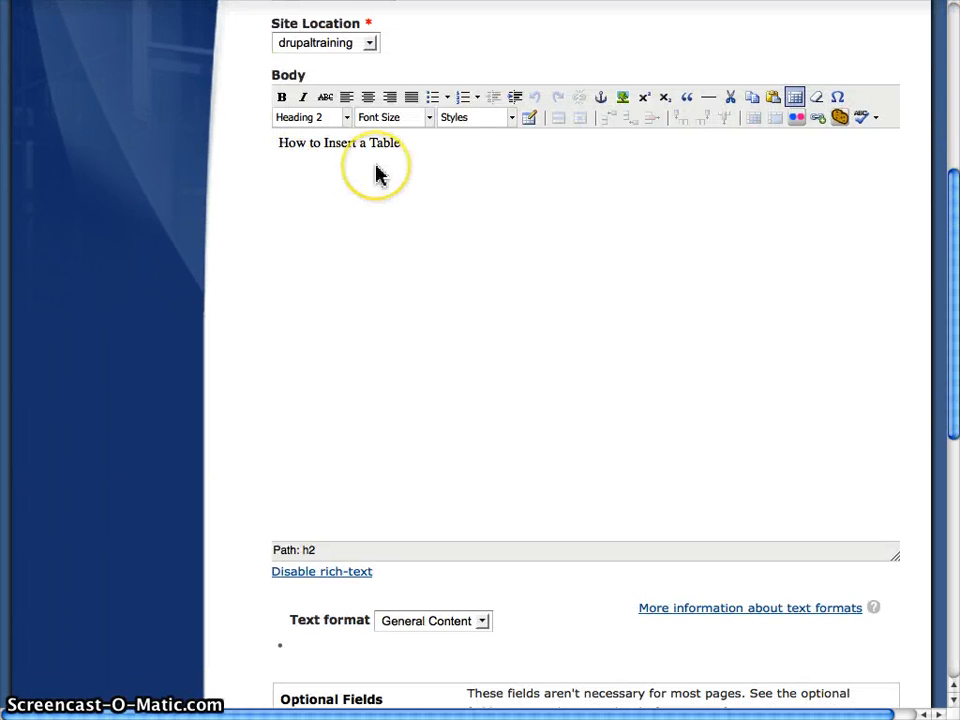
pyautogui.press('Return')
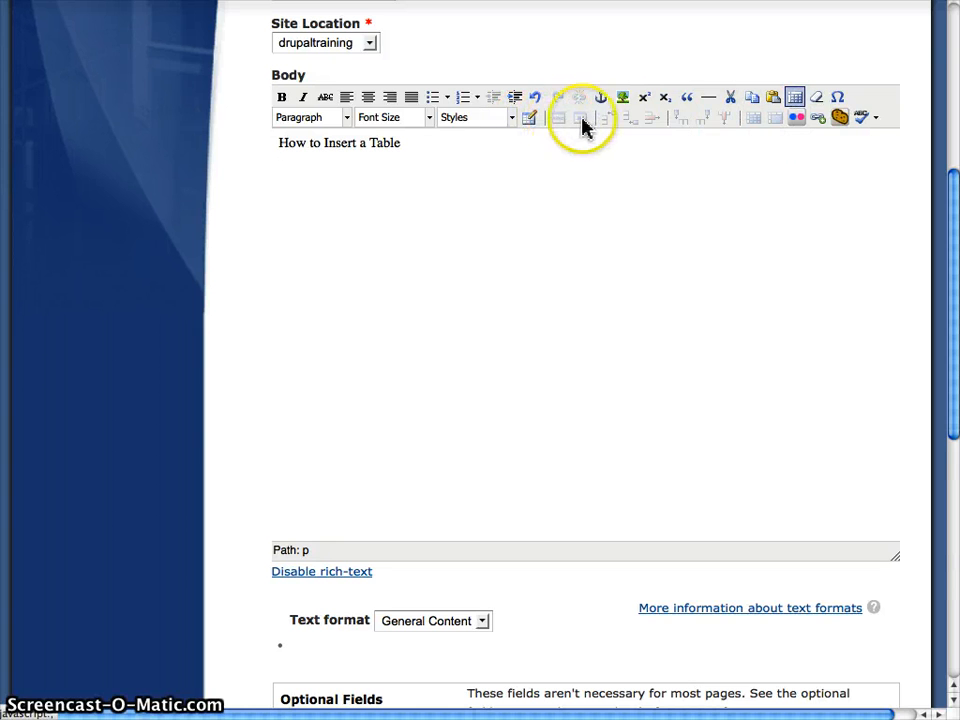
# Set up a new table with 6 rows, 2 columns, center alignment and a table caption.
pyautogui.click(528, 120)
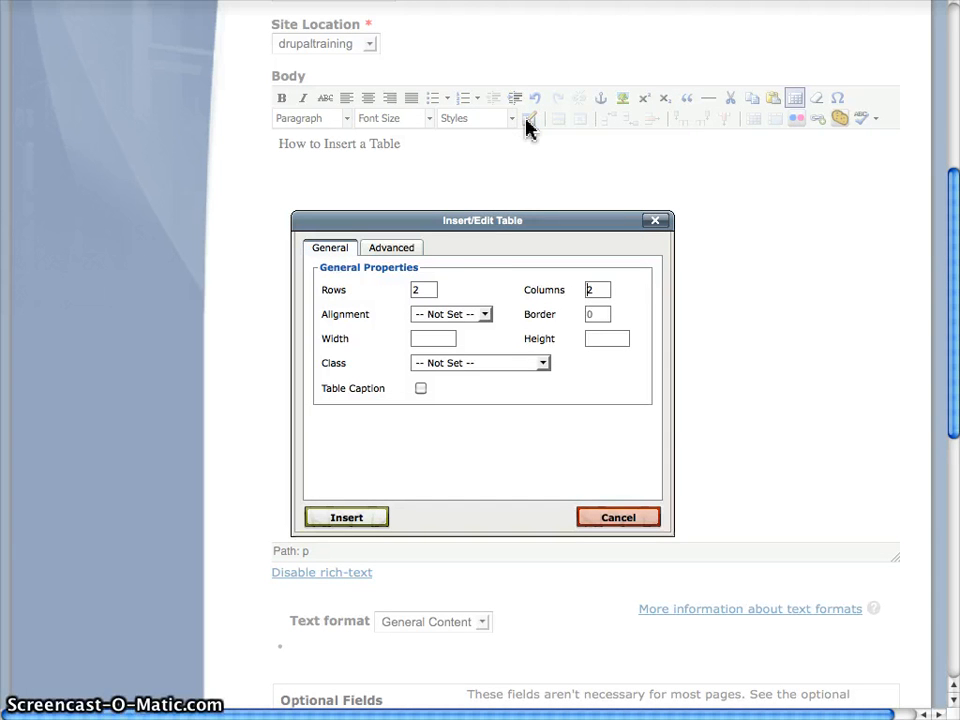
pyautogui.doubleClick(421, 290)
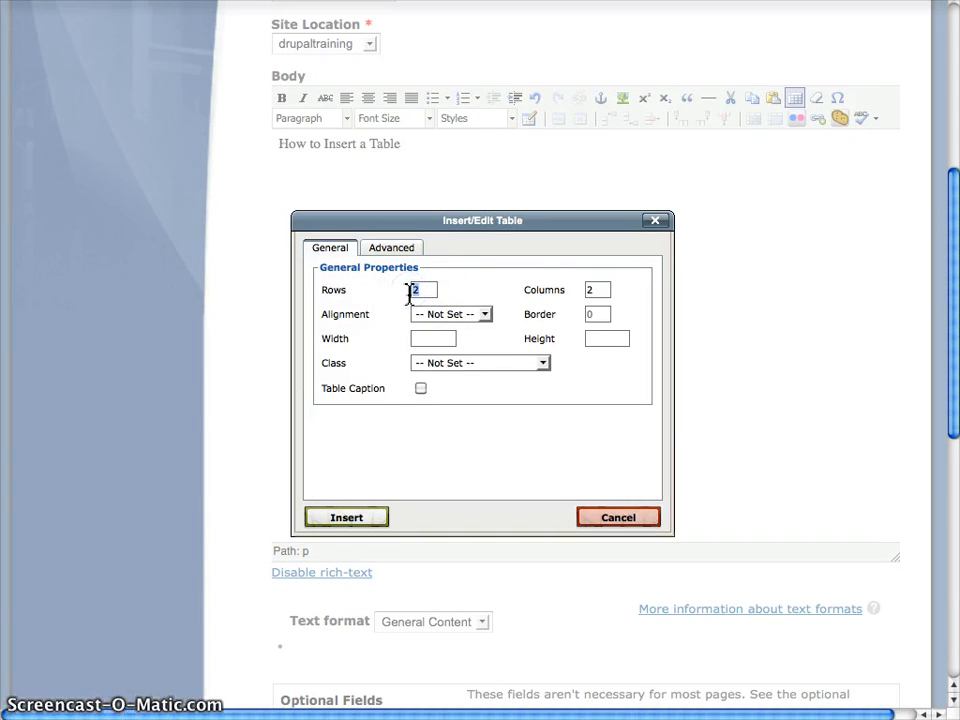
pyautogui.write('6')
pyautogui.click(594, 290)
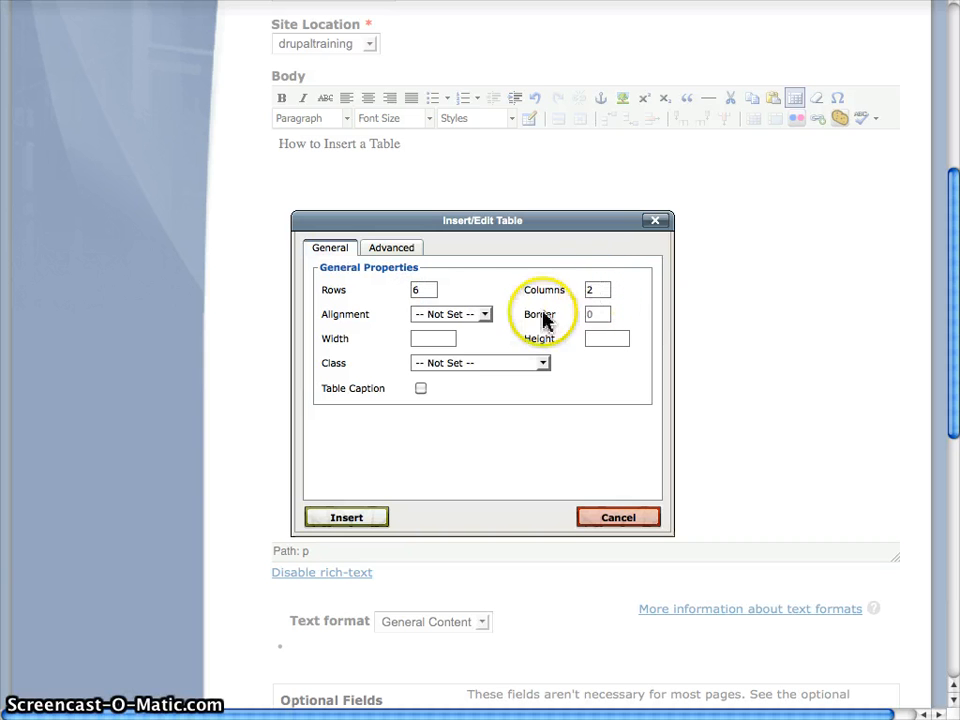
pyautogui.click(486, 315)
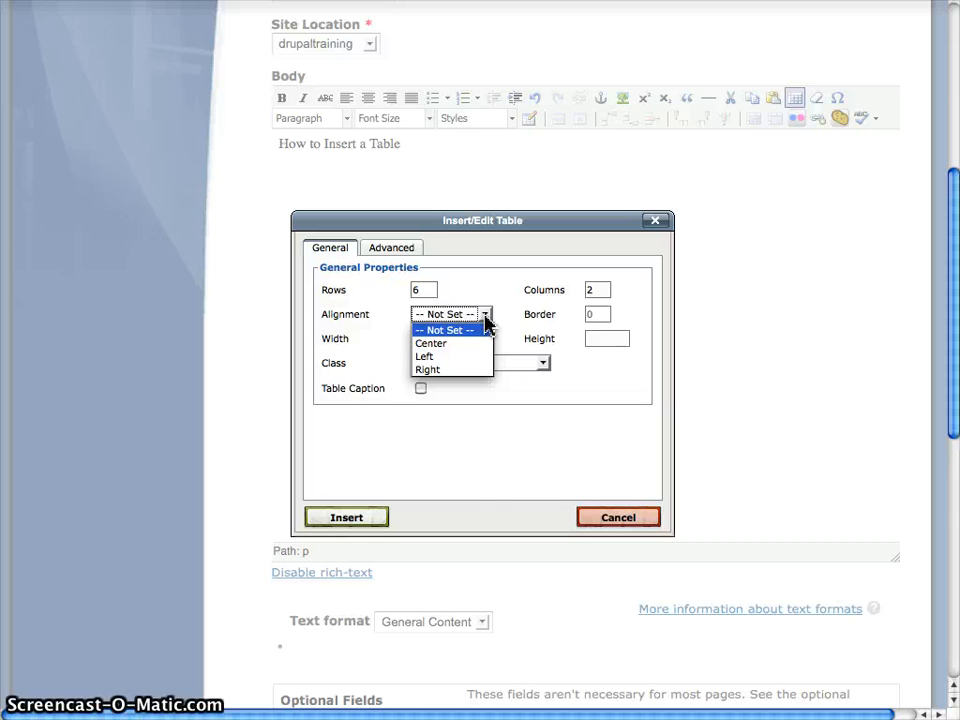
pyautogui.click(453, 344)
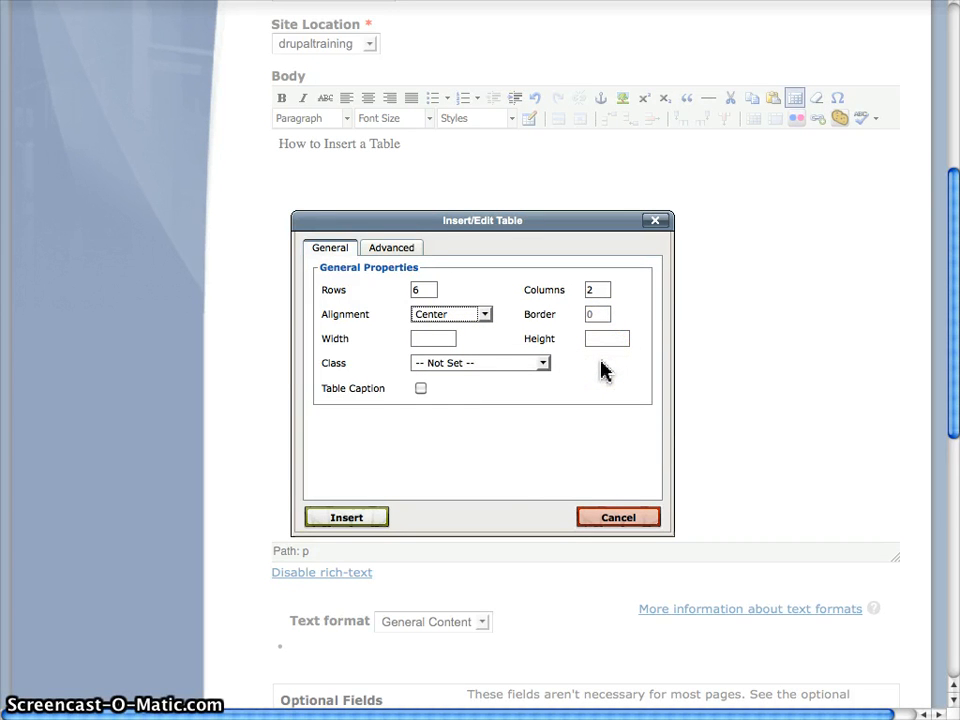
pyautogui.click(420, 390)
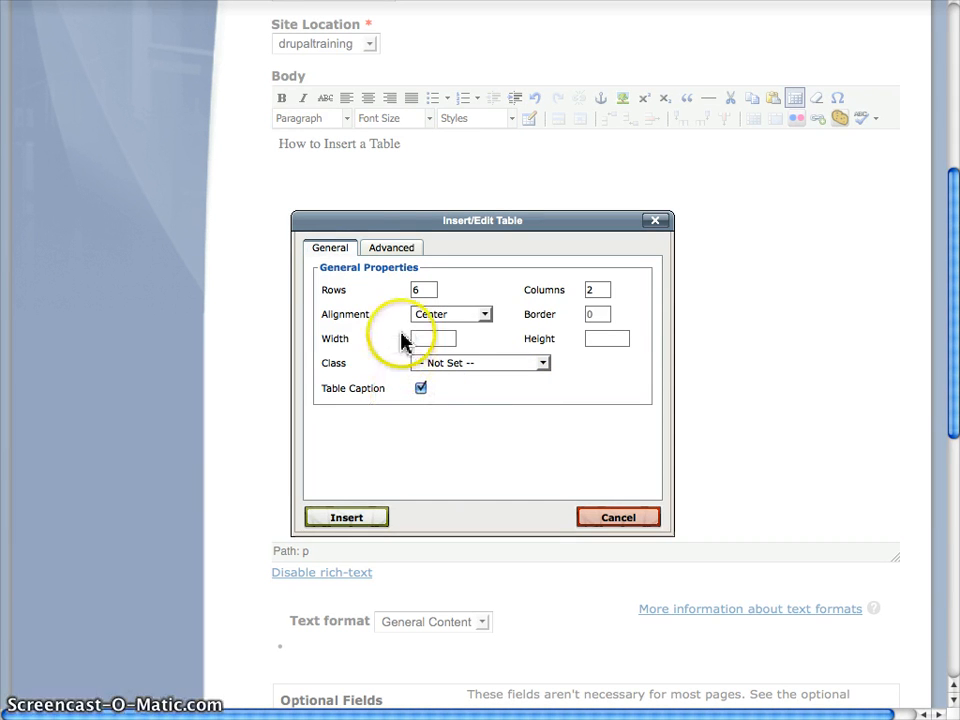
# Enter "Stewart Lake State Park Facilities" as the table's summary in its advanced properties.
pyautogui.click(403, 257)
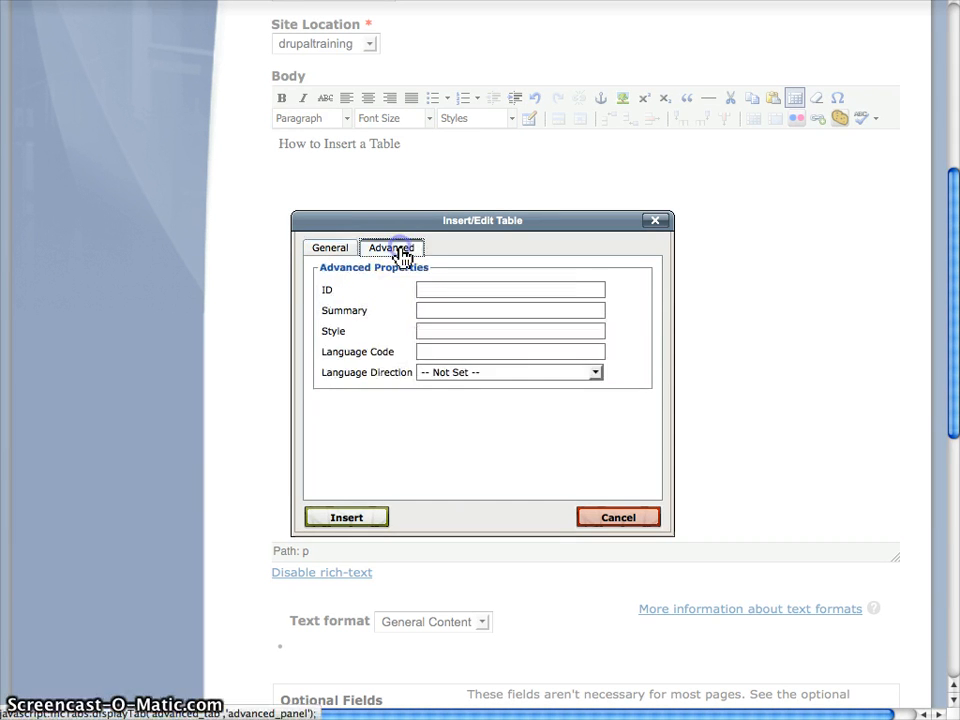
pyautogui.click(432, 311)
pyautogui.click(504, 311)
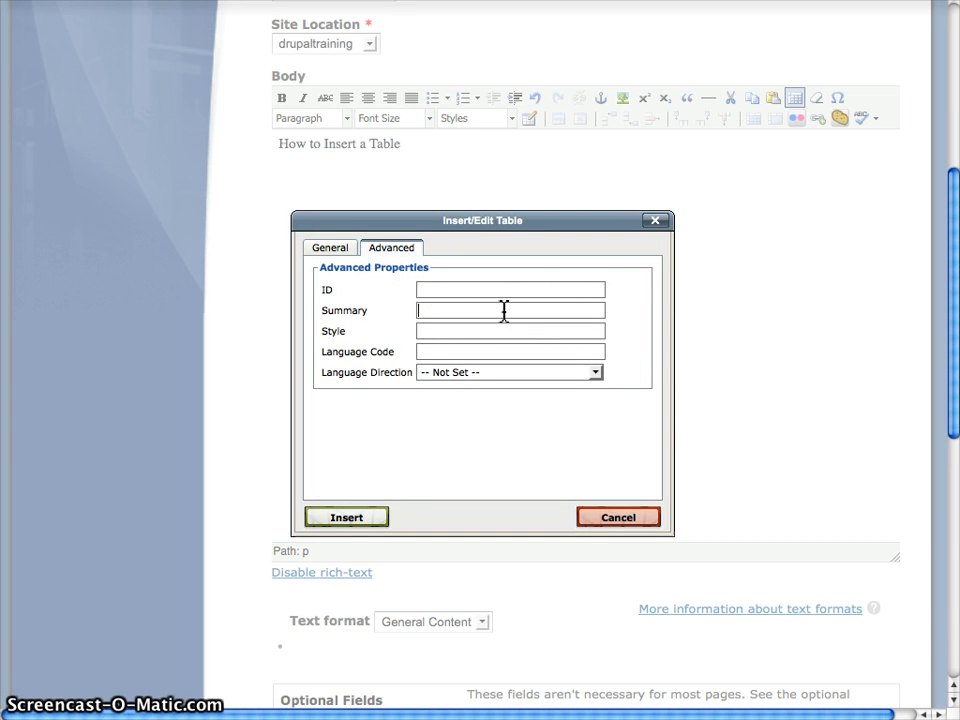
pyautogui.write('St')
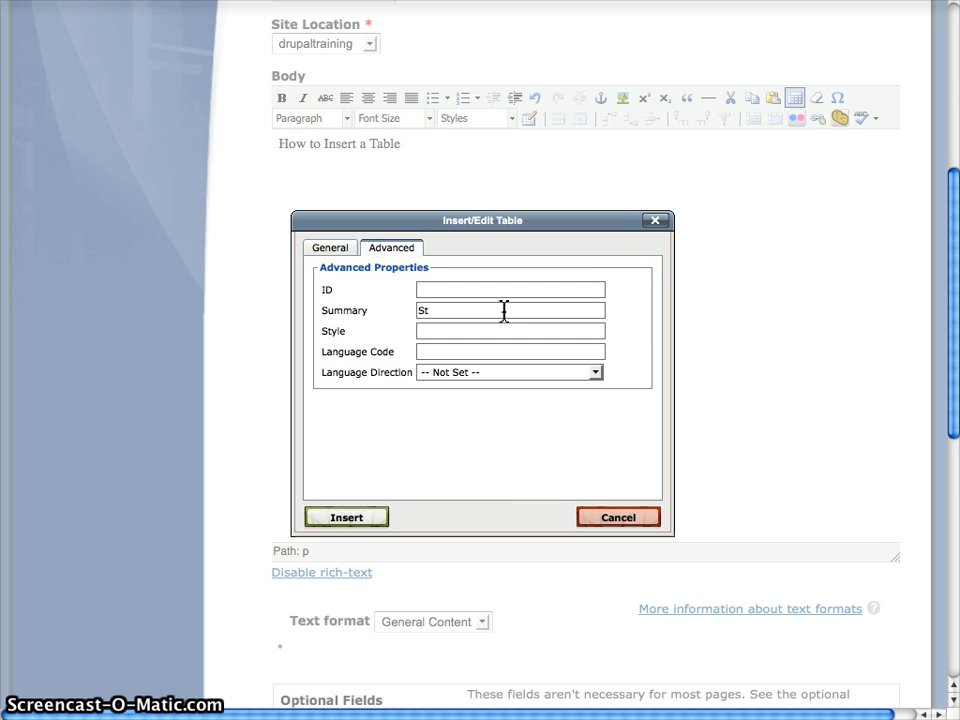
pyautogui.write('ewart Lake State Park Facil')
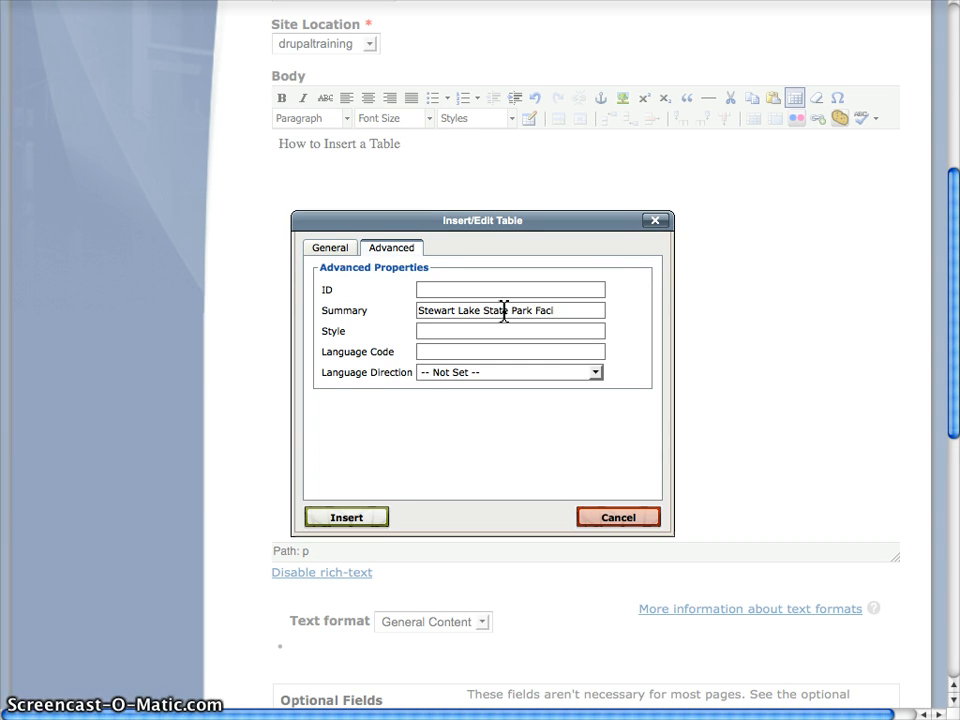
pyautogui.write('ities')
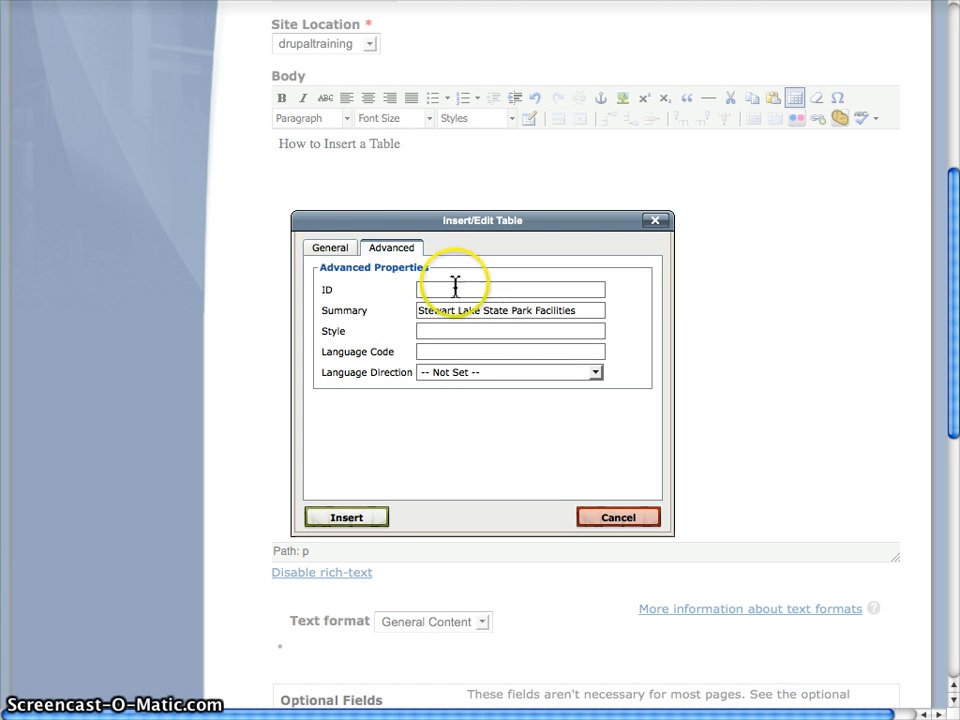
# Copy the table's summary text and insert the configured table below the body heading.
pyautogui.click(333, 252)
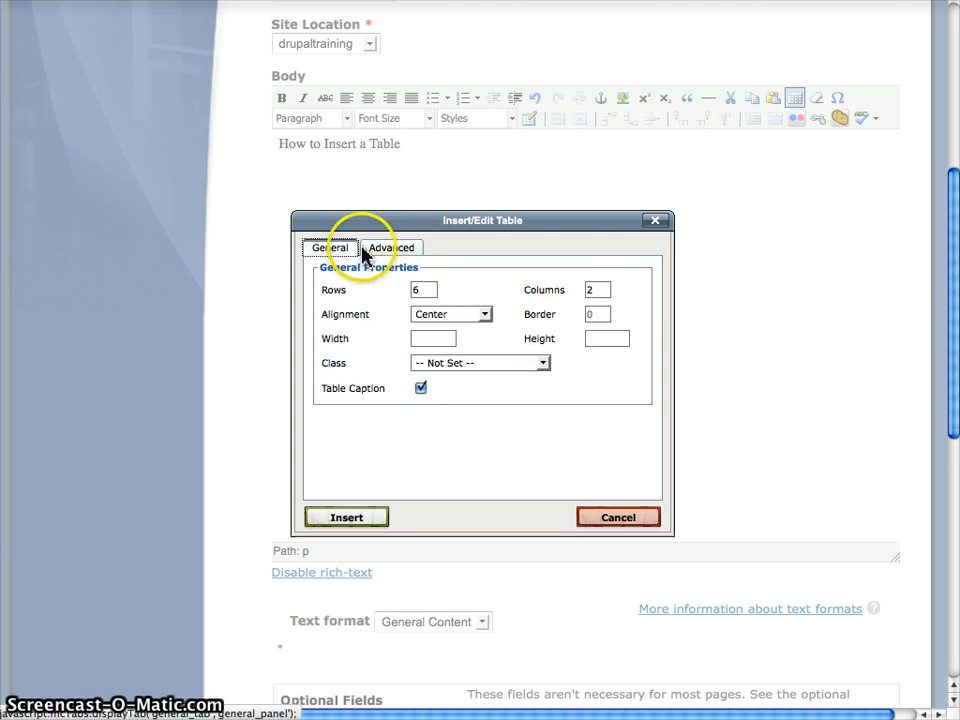
pyautogui.click(378, 255)
pyautogui.moveTo(578, 311); pyautogui.dragTo(412, 311)
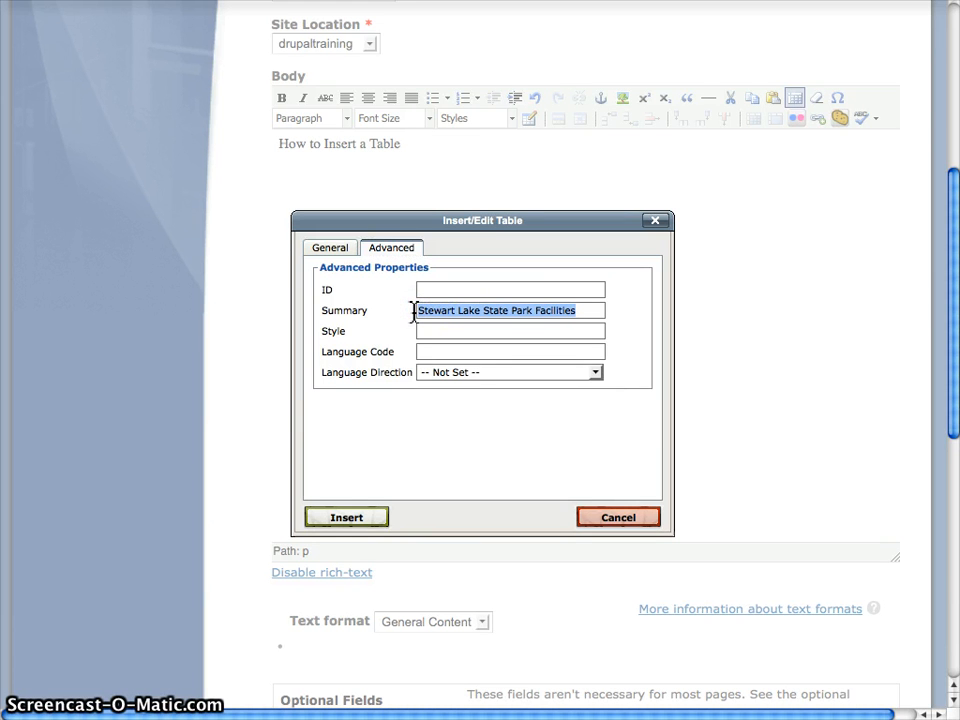
pyautogui.click(333, 250)
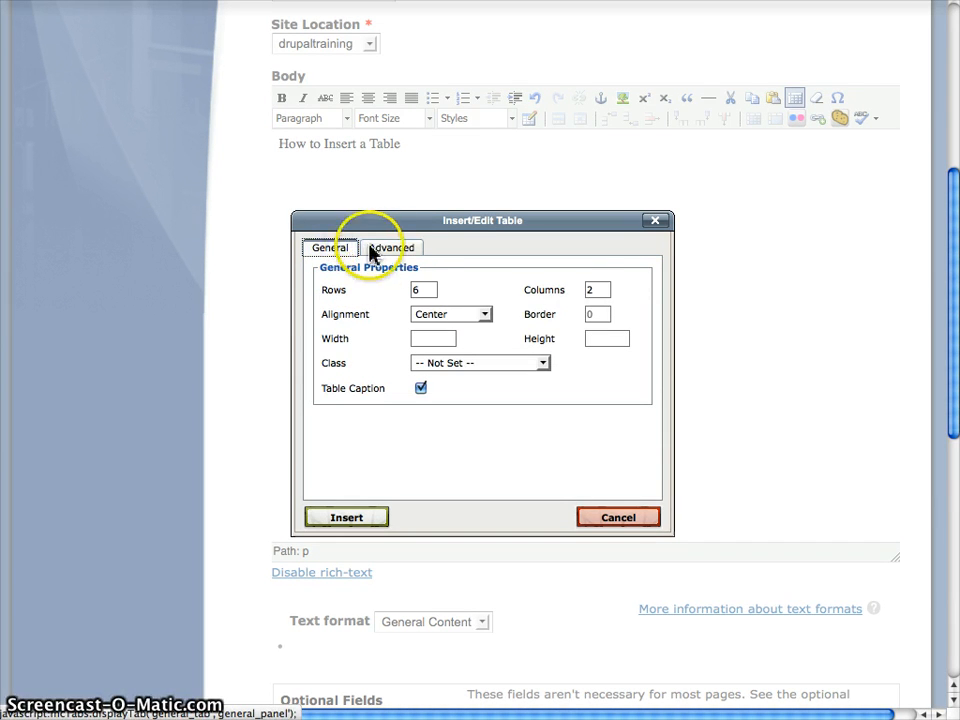
pyautogui.click(386, 255)
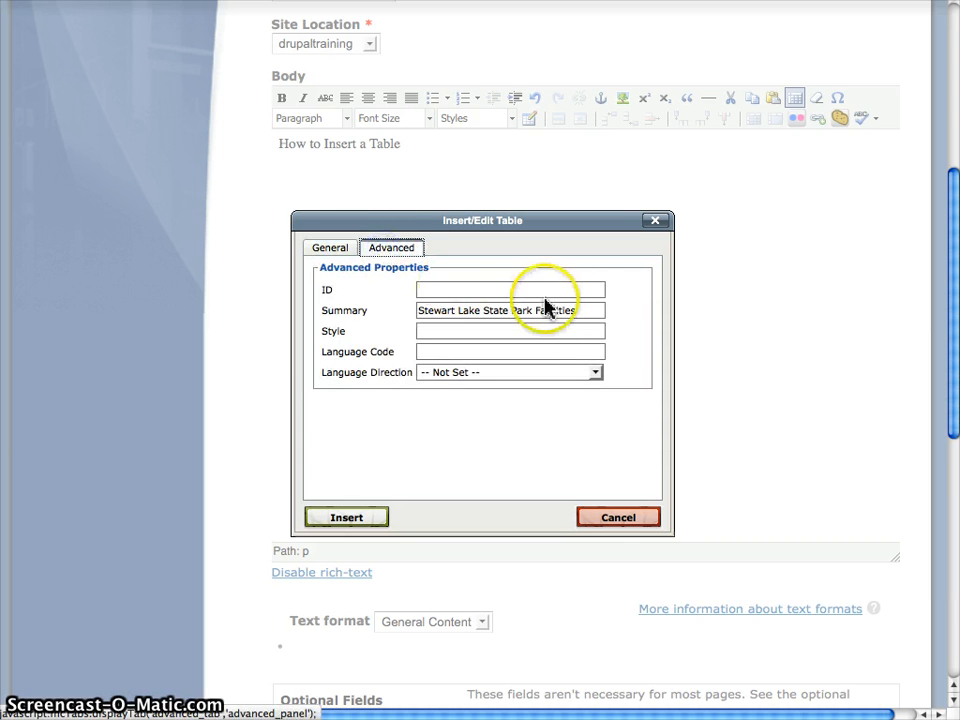
pyautogui.moveTo(589, 312); pyautogui.dragTo(393, 310)
pyautogui.hotkey('ctrl', 'c')
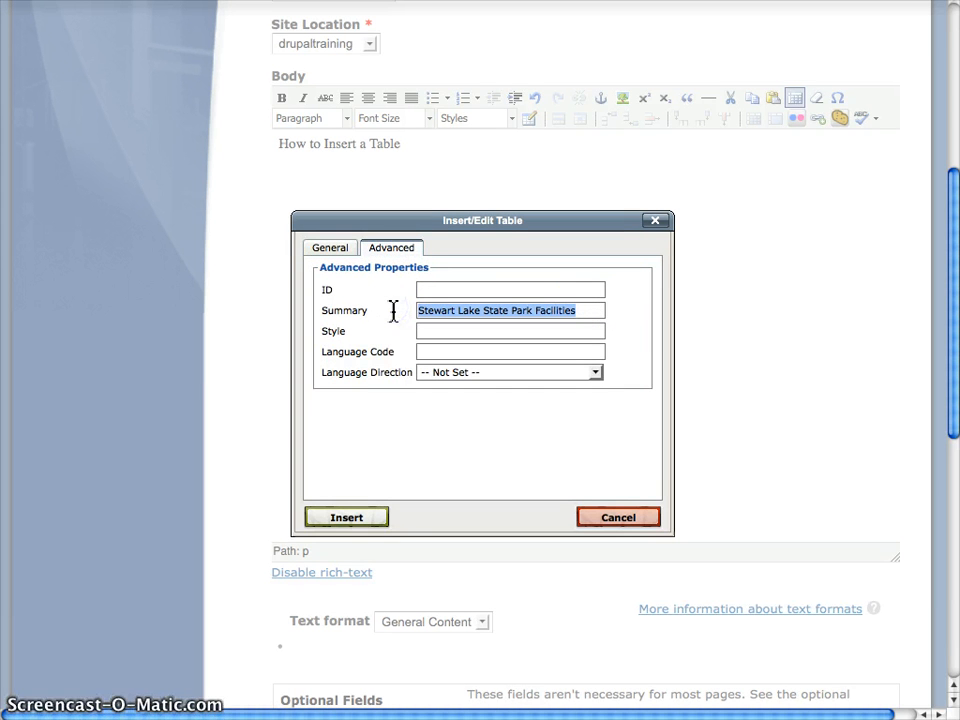
pyautogui.click(331, 251)
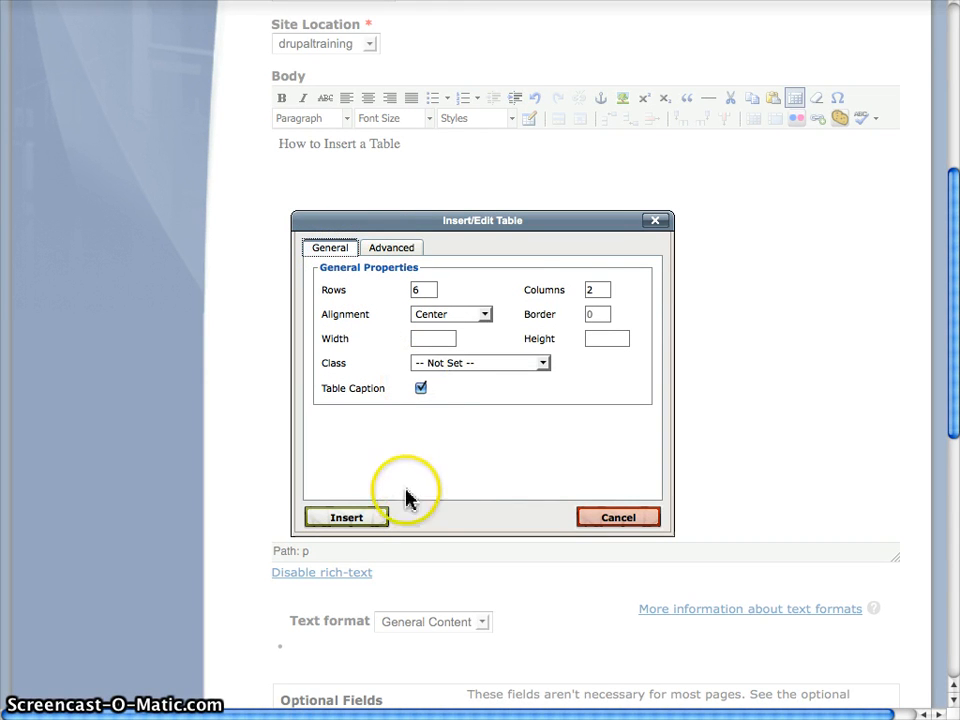
pyautogui.click(354, 520)
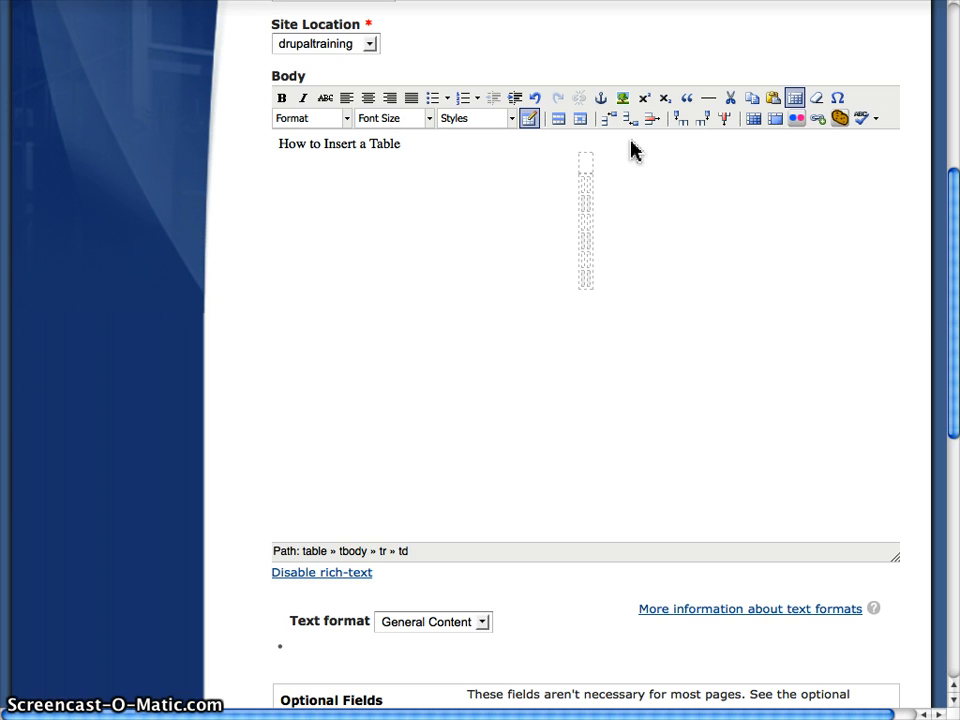
# Paste the copied text "Stewart Lake State Park Facilities" into the table's caption.
pyautogui.click(591, 193)
pyautogui.click(873, 207)
pyautogui.click(592, 174)
pyautogui.click(586, 166)
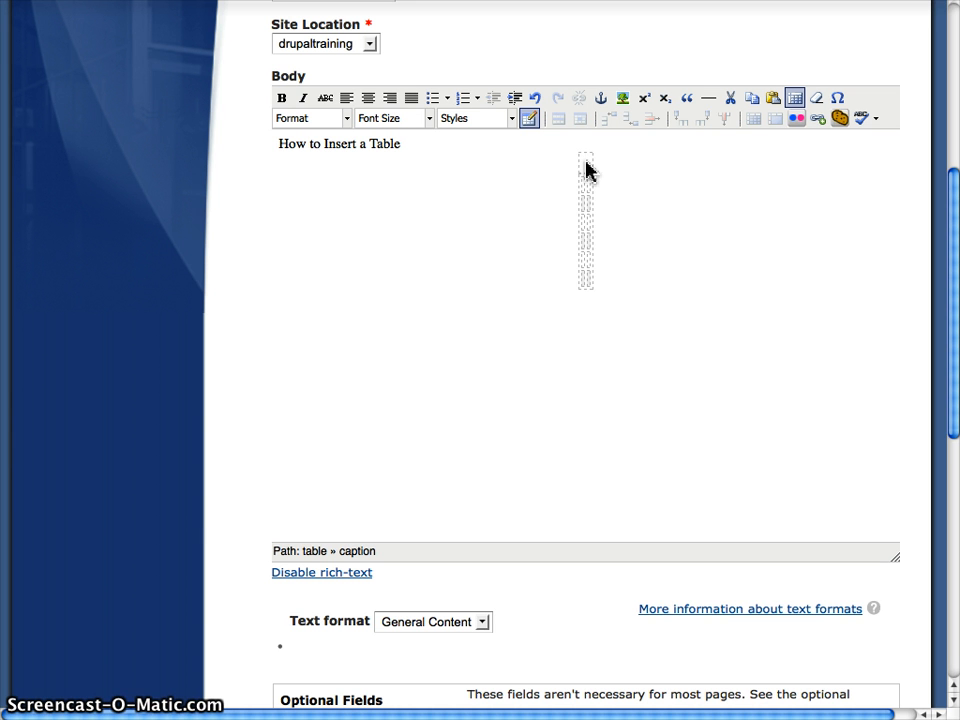
pyautogui.hotkey('ctrl', 'v')
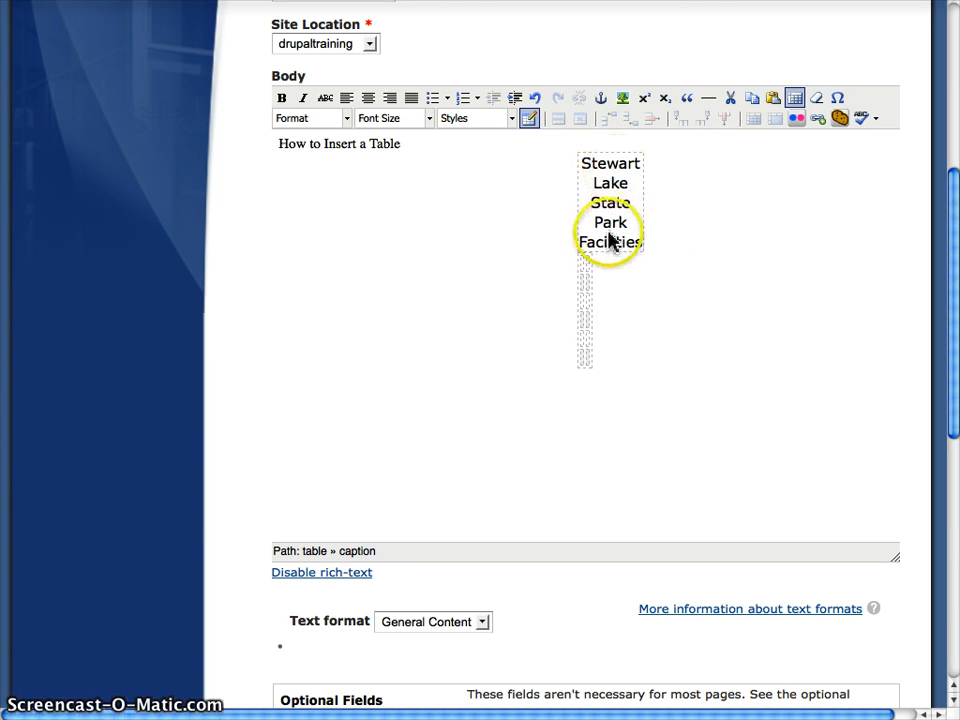
# Place the cursor in the table's first cell and switch to the Word document to examine the source table's header row and descriptions.
pyautogui.click(583, 265)
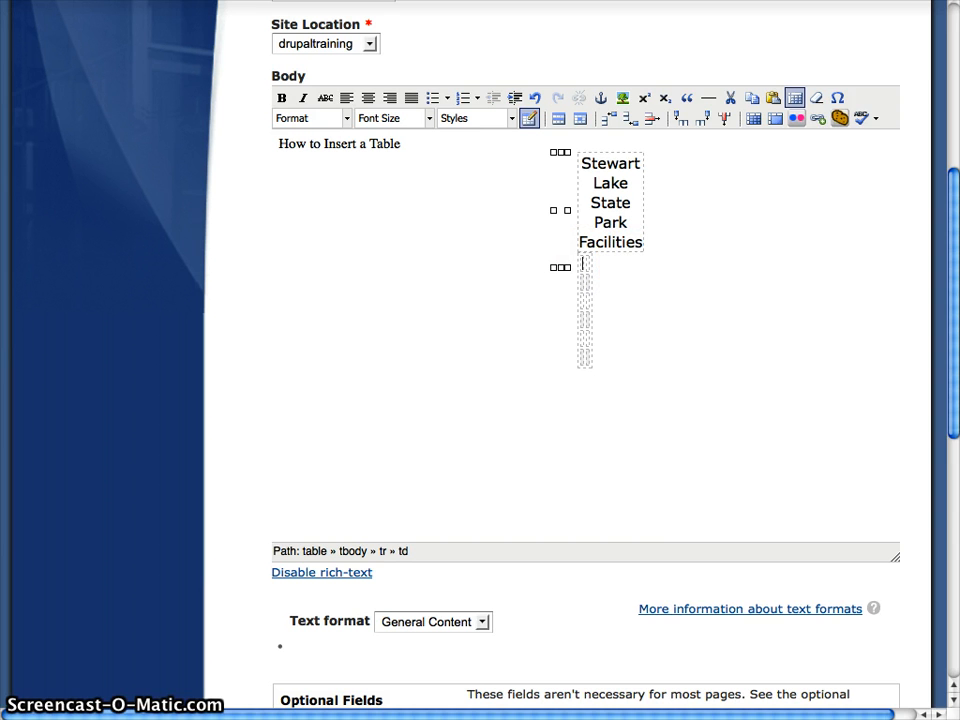
pyautogui.moveTo(959, 2); pyautogui.dragTo(300, 2)
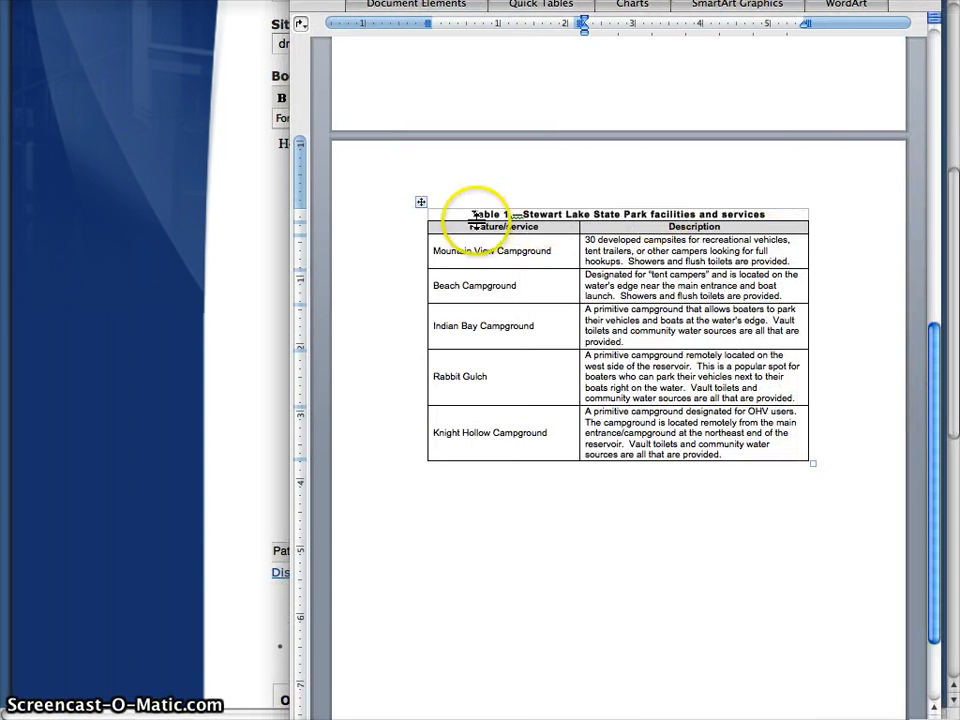
pyautogui.moveTo(790, 212); pyautogui.dragTo(722, 222)
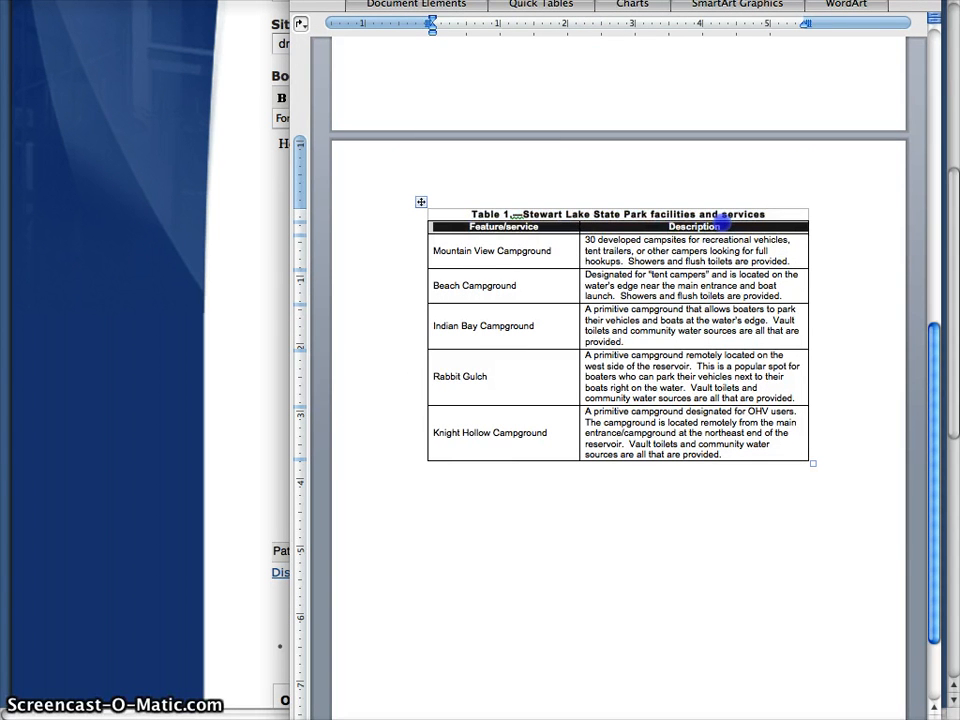
pyautogui.click(620, 250)
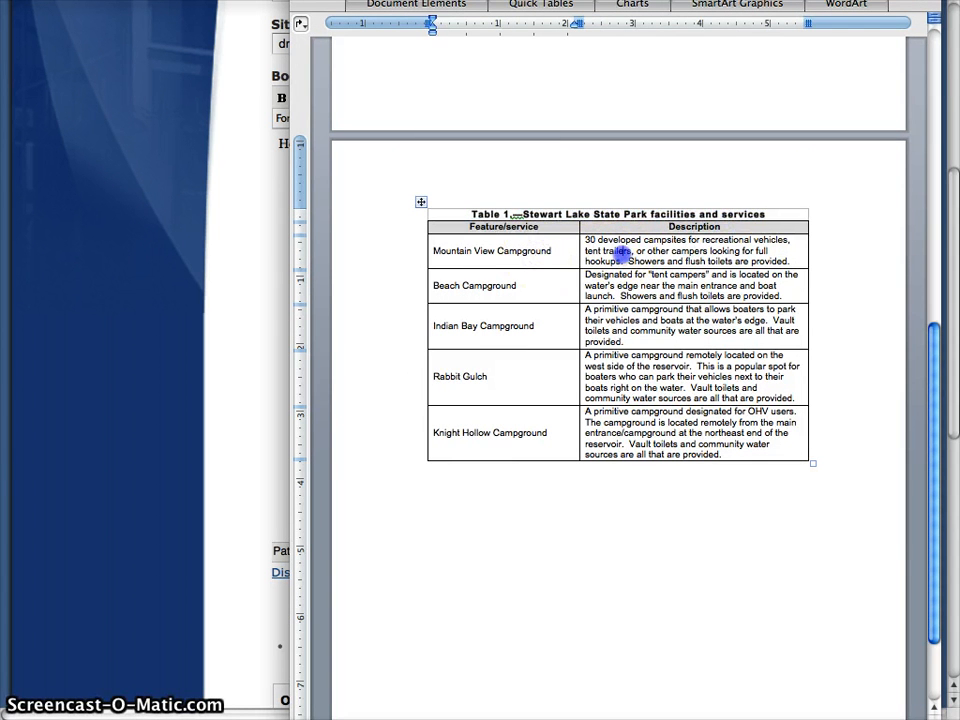
# Return to the Drupal editor and enter "Feature/service" in the first cell of the table's header row.
pyautogui.moveTo(516, 253); pyautogui.dragTo(663, 247)
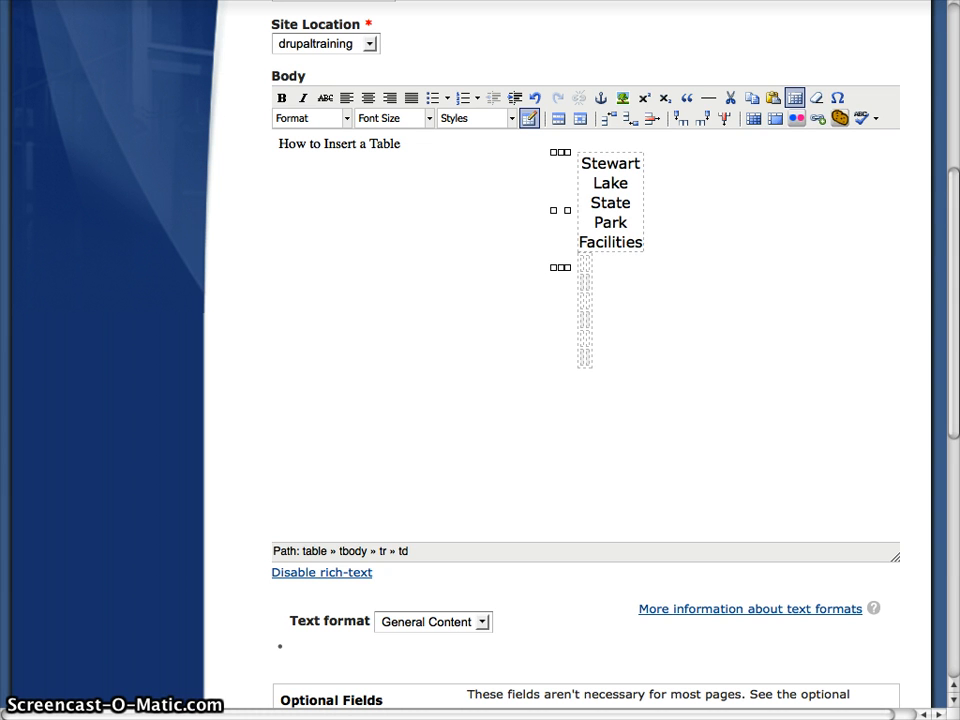
pyautogui.click(583, 265)
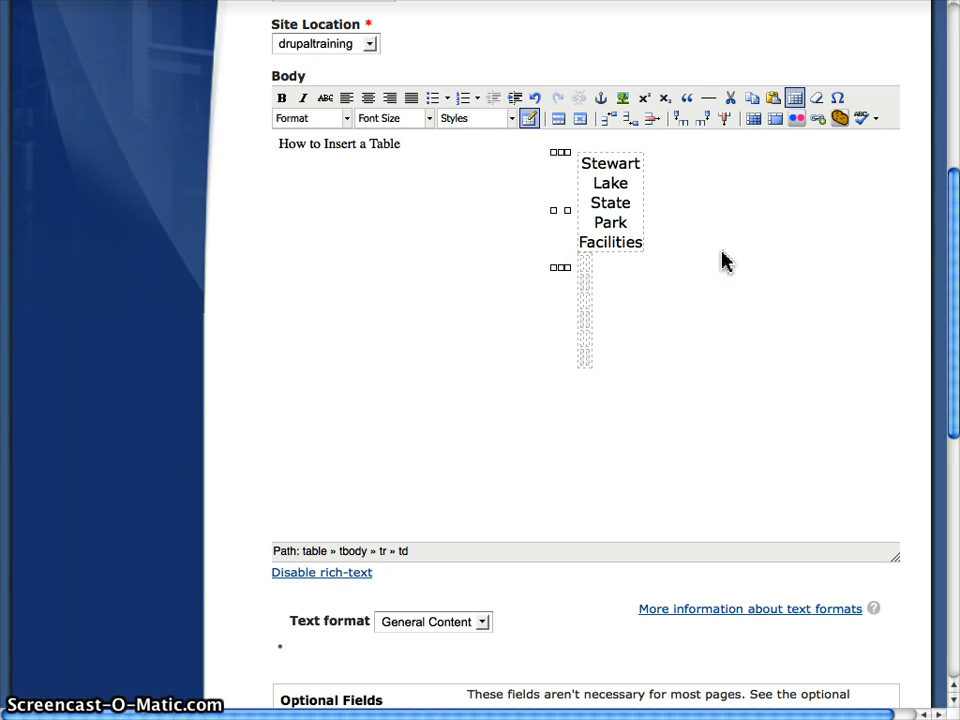
pyautogui.write('Feature/service')
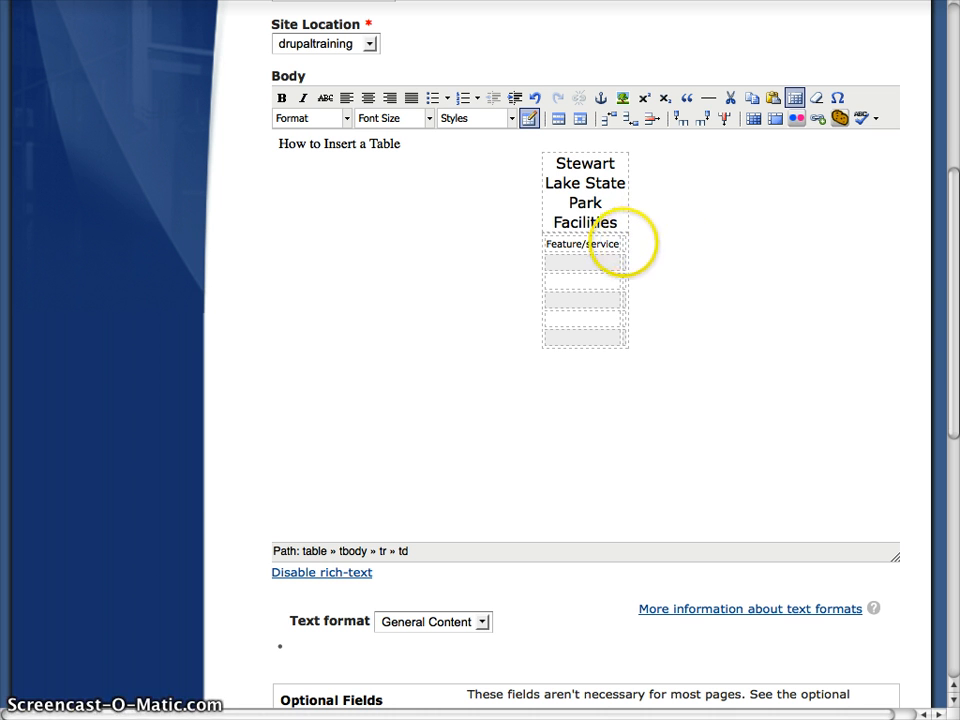
pyautogui.click(623, 243)
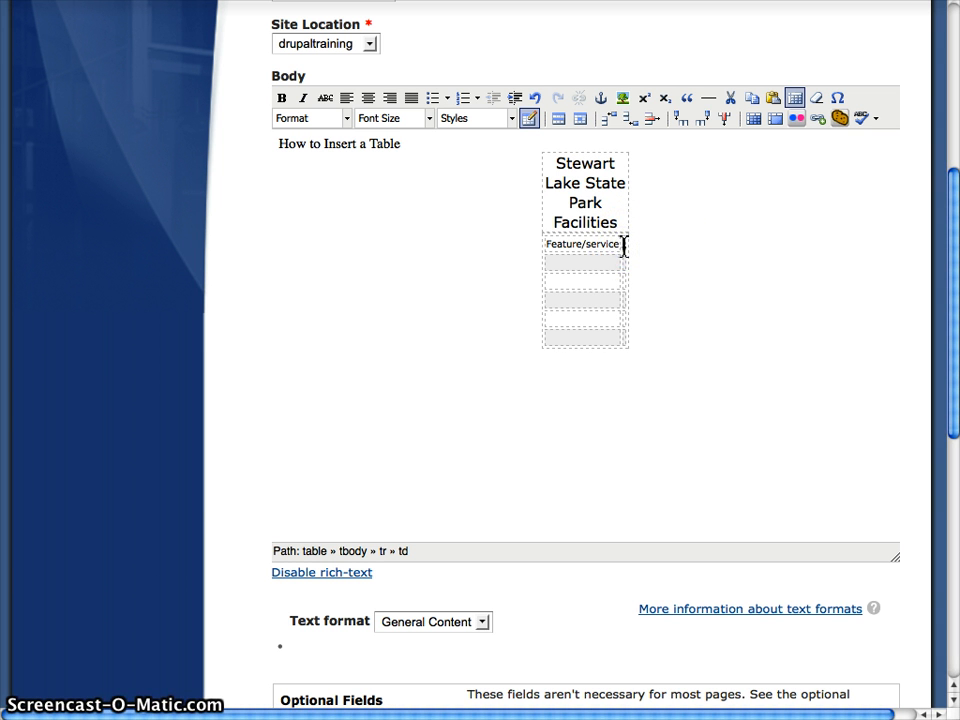
pyautogui.write('Description')
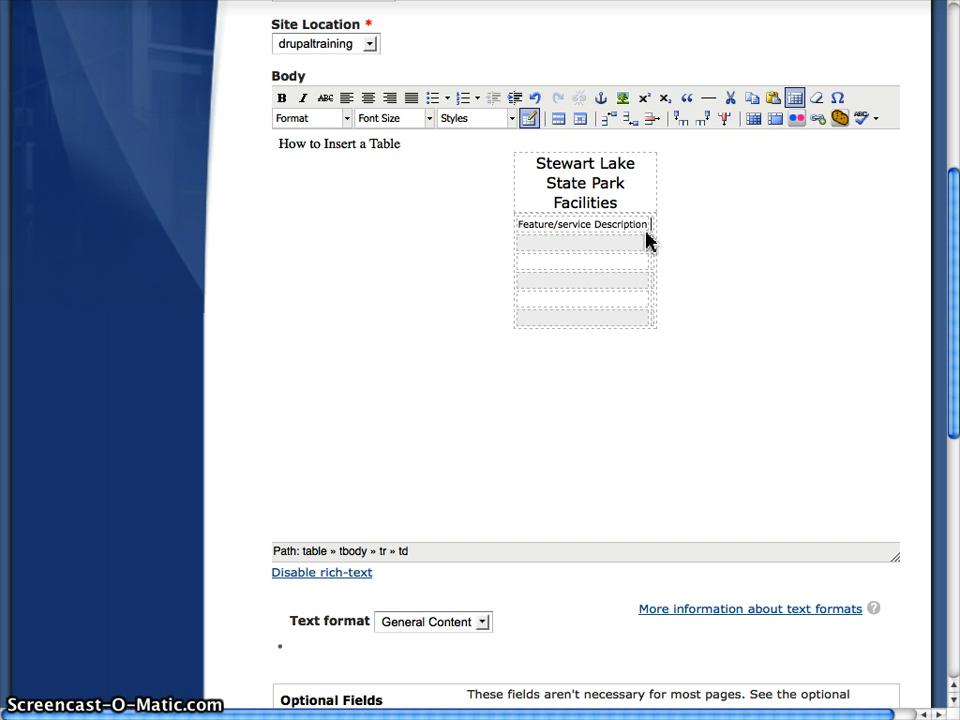
pyautogui.hotkey('ctrl', 'z')
# Enter "Description" in the second cell of the table's header row.
pyautogui.click(625, 241)
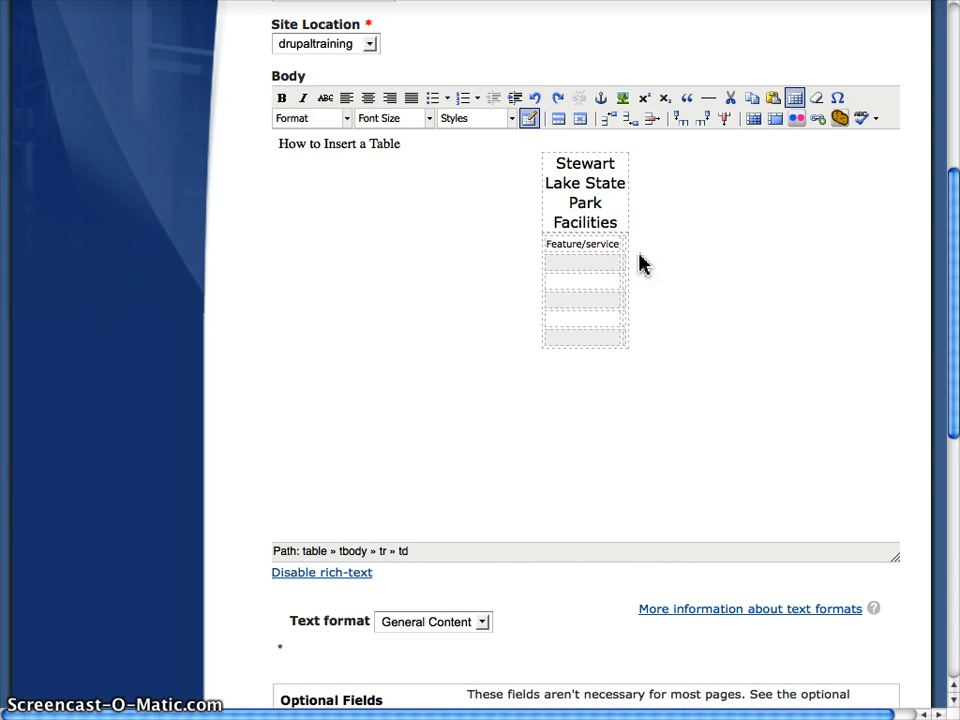
pyautogui.press('Tab')
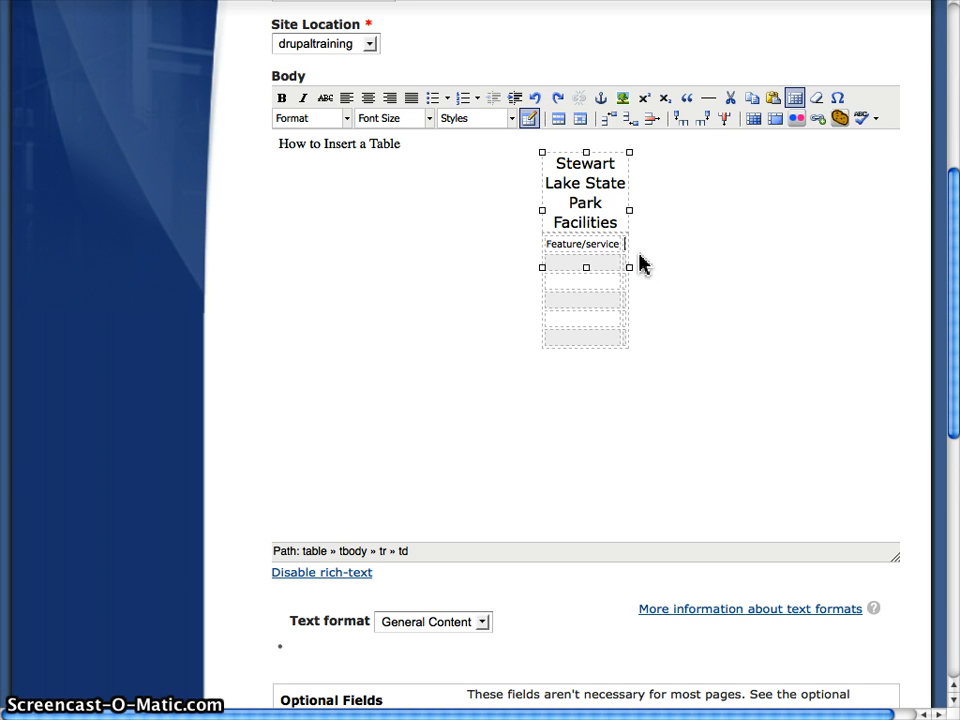
pyautogui.write('Description')
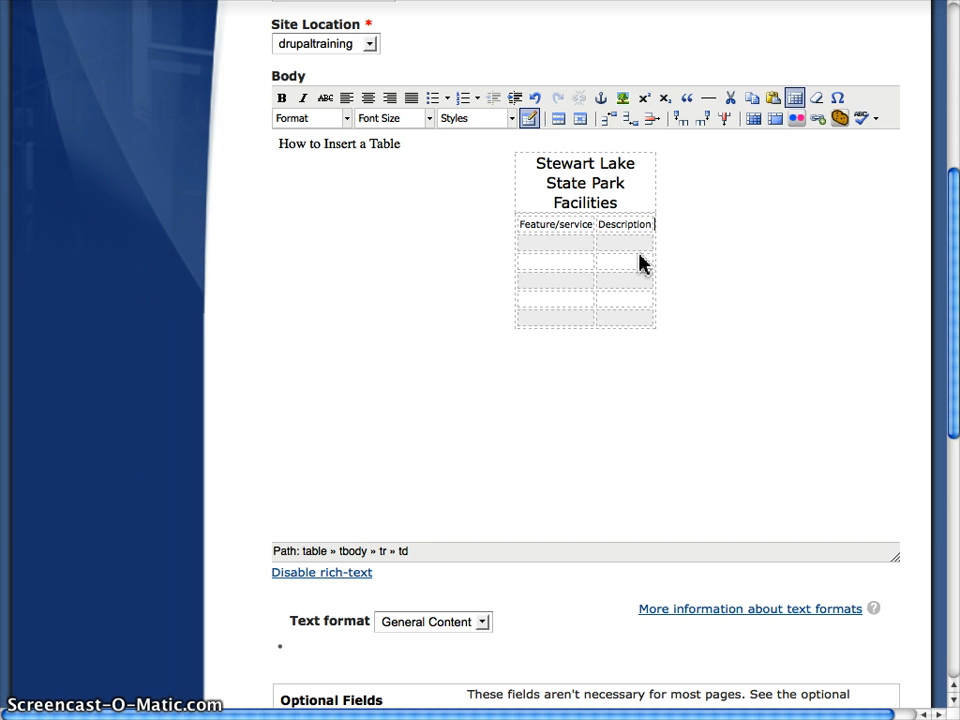
# Fill the row below the headers with "Mountain View Campground" and the source table's description starting "30 developed campsites for recreational vehicles".
pyautogui.press('Down')
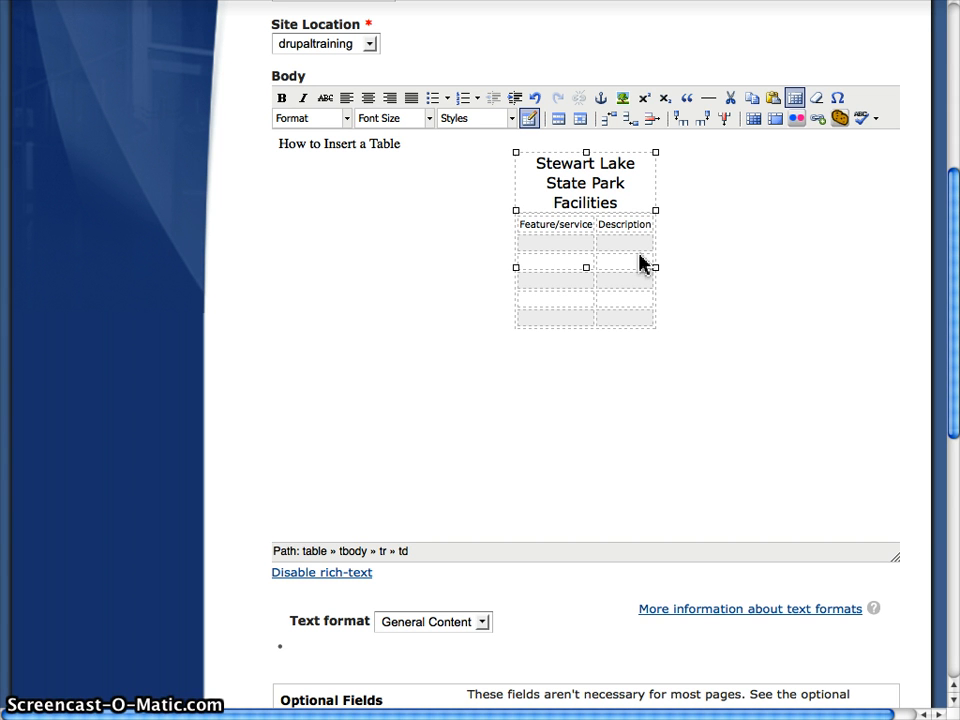
pyautogui.click(640, 262)
pyautogui.press('Up')
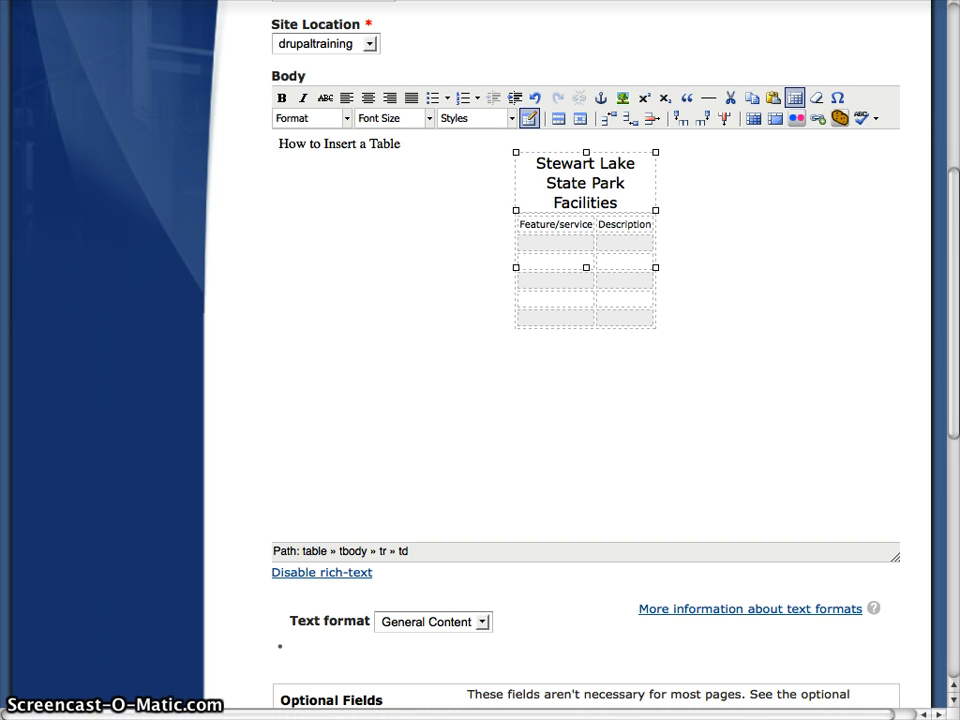
pyautogui.click(528, 242)
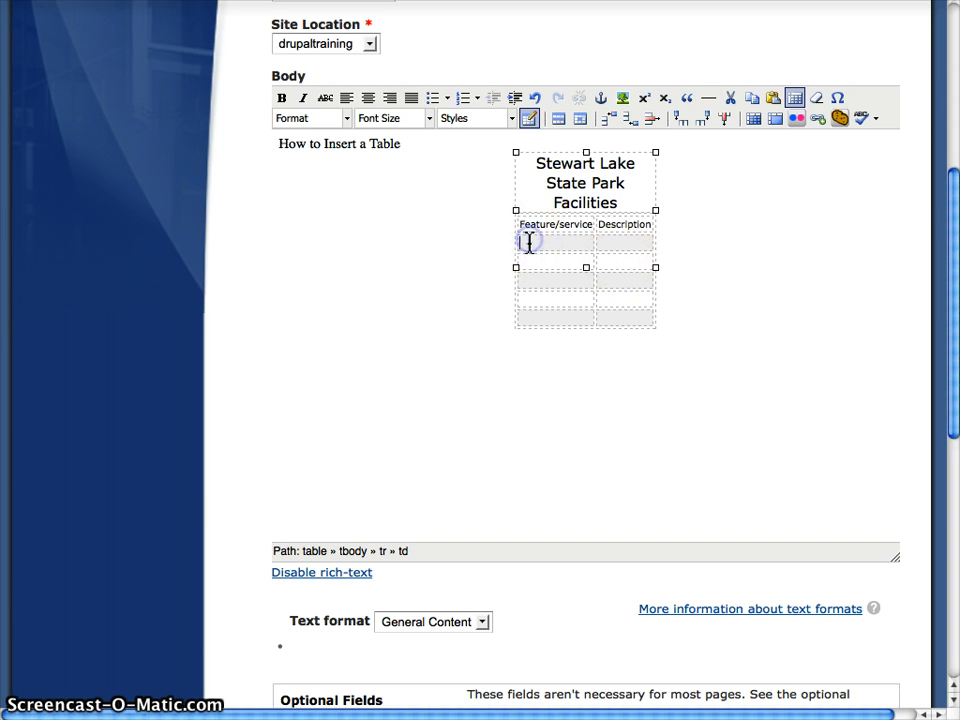
pyautogui.write('Mountain View Campground')
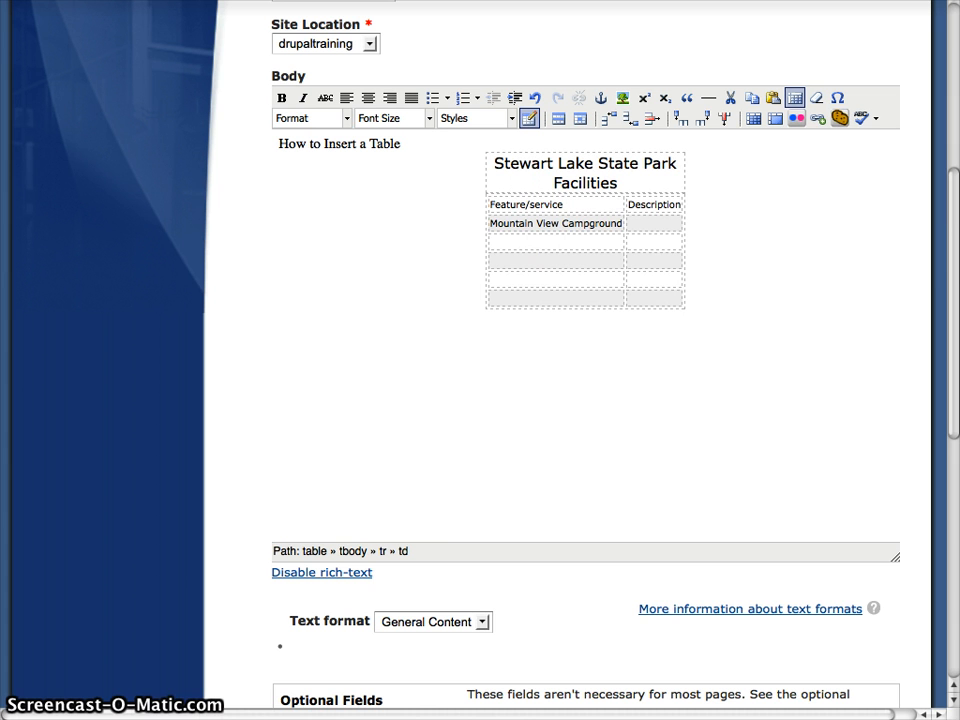
pyautogui.click(637, 222)
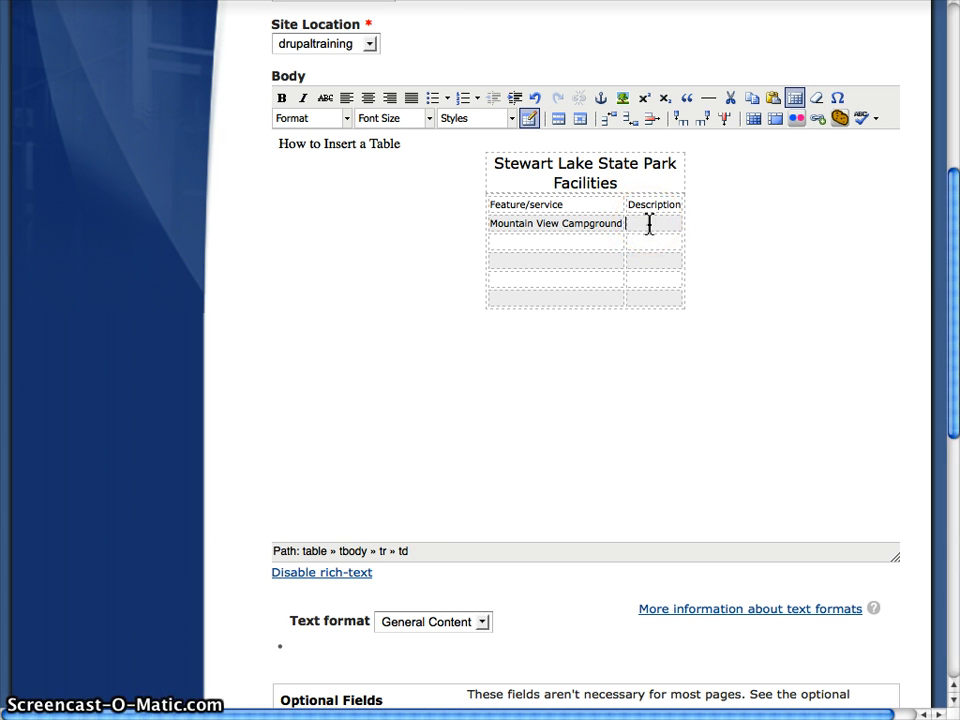
pyautogui.write('30 developed campsites for recreational vehicles, tent trailers, or other campers looking for full hookups.  Showers and flush toilets are provided.')
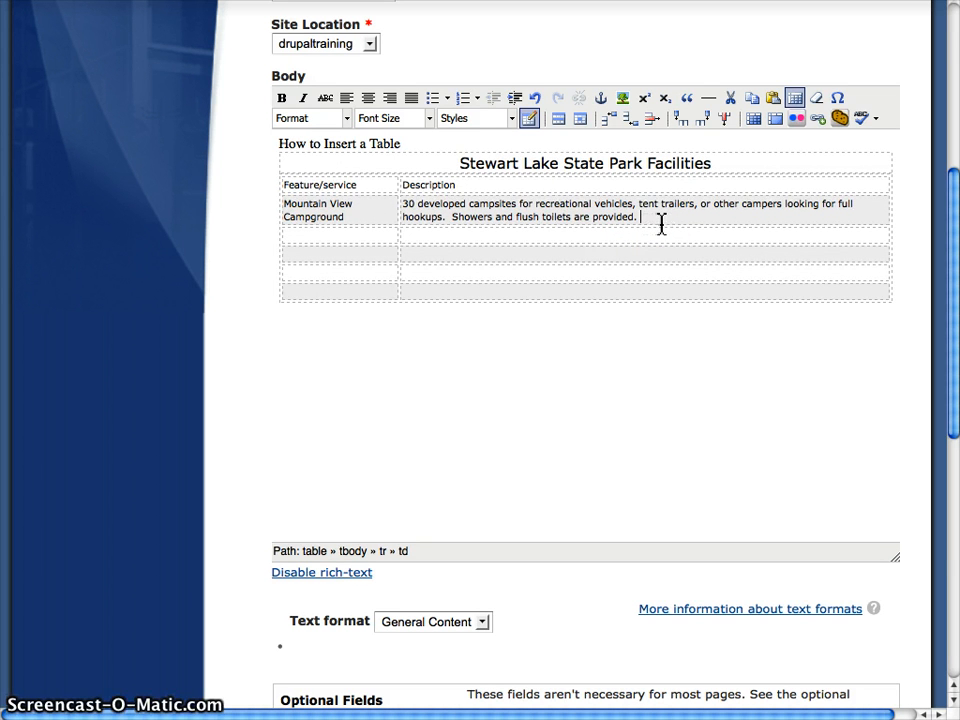
# Insert an empty paragraph between the "How to Insert a Table" heading and the table.
pyautogui.click(613, 190)
pyautogui.click(409, 146)
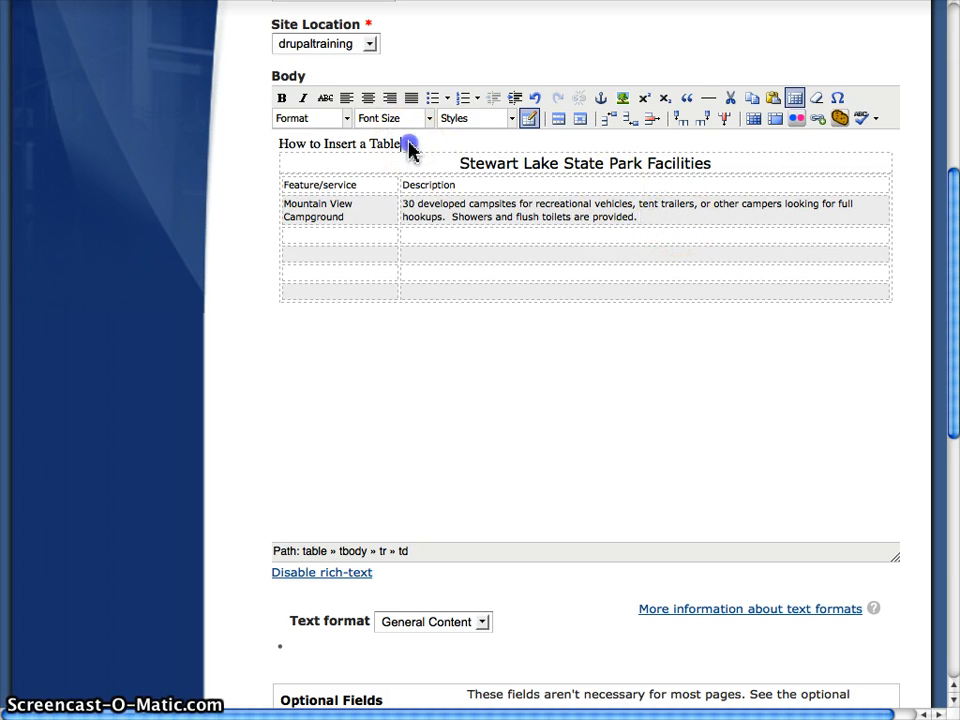
pyautogui.press('Return')
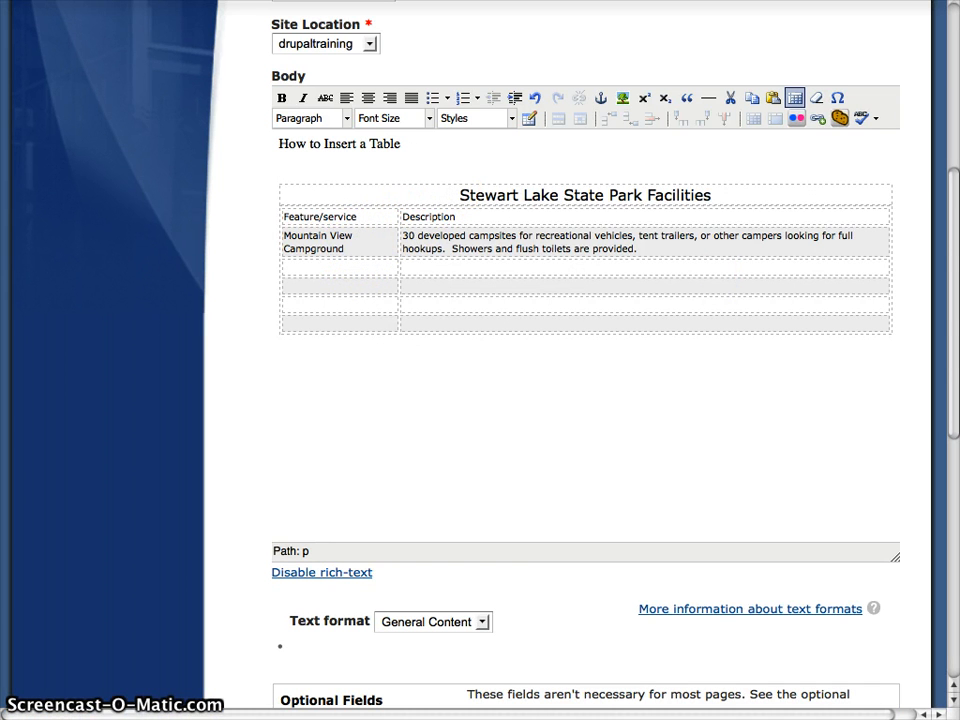
pyautogui.click(307, 268)
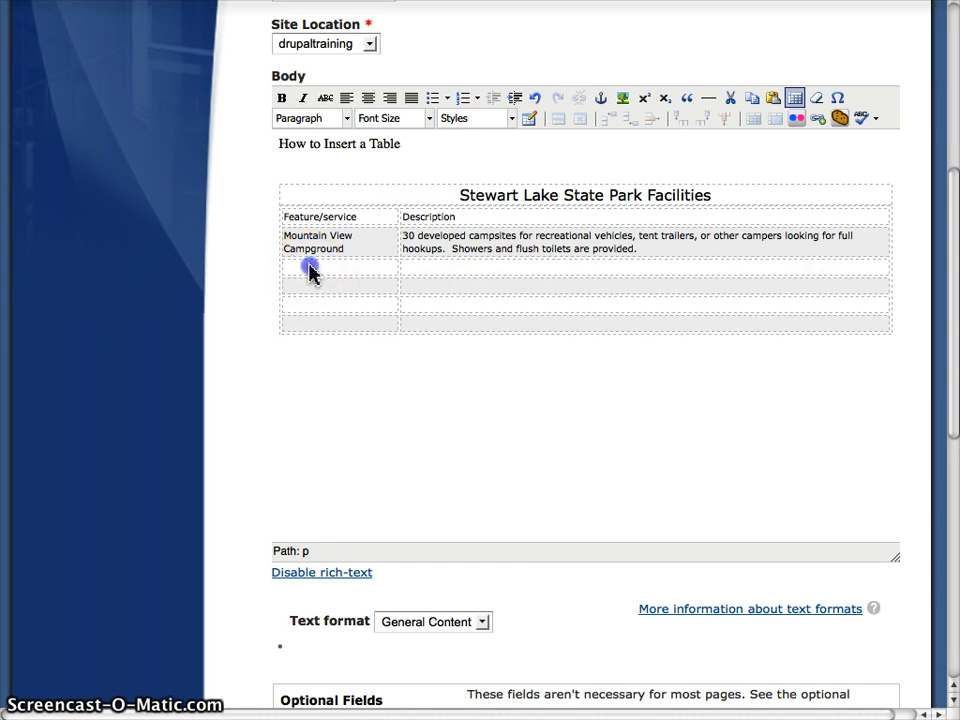
pyautogui.write('Beach Campground')
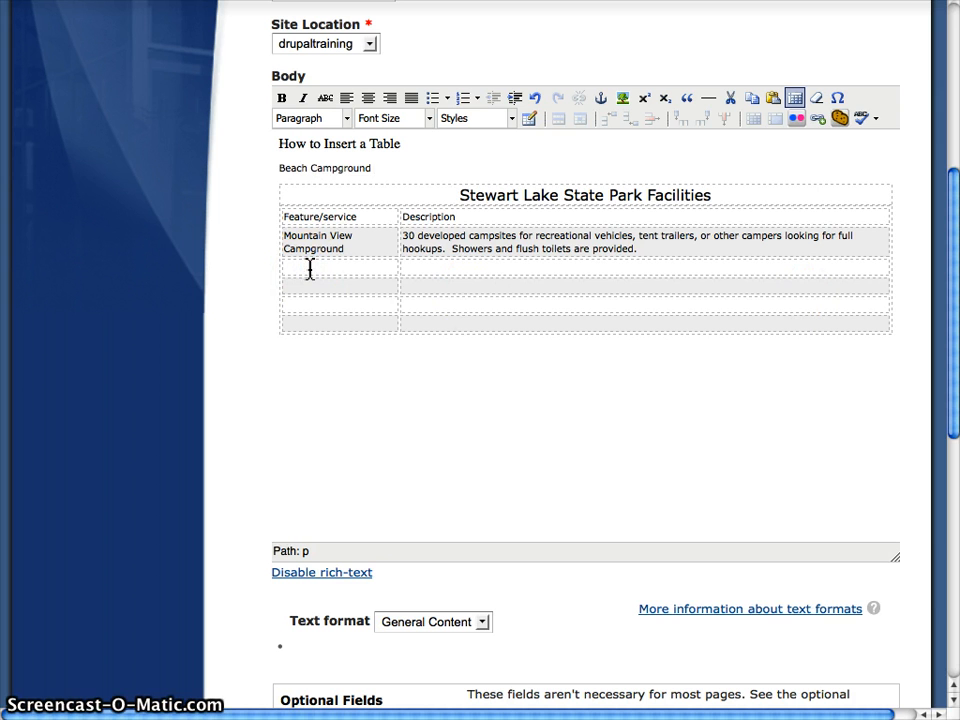
pyautogui.press('super+z')
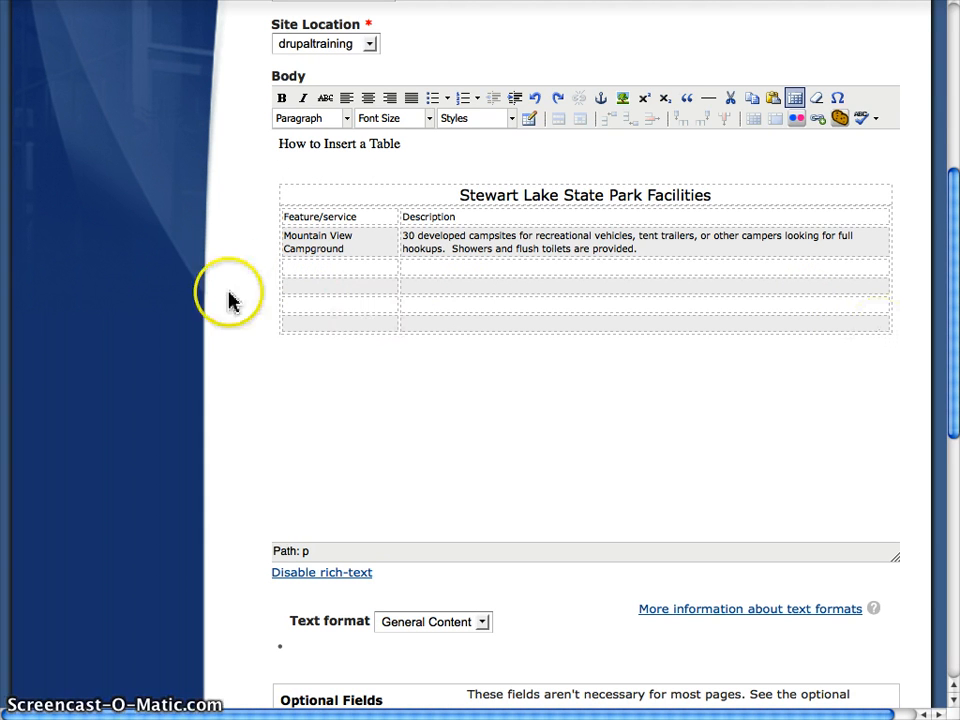
# Fill the row below Mountain View with "Beach Campground" and the source table's description starting "Designated for "tent campers"".
pyautogui.click(311, 268)
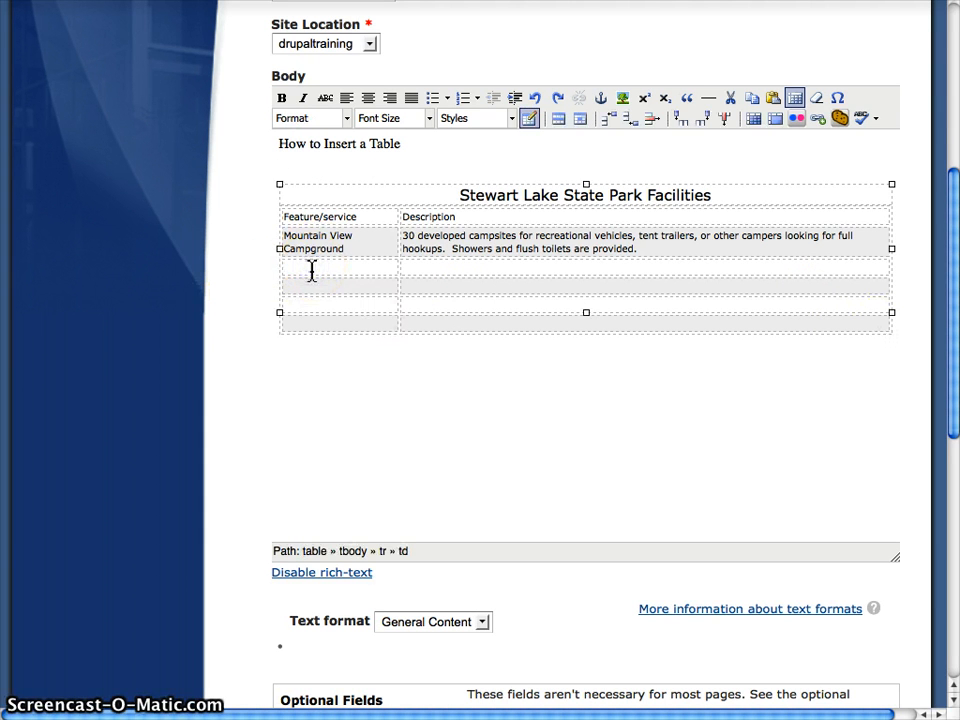
pyautogui.write('Beach Campground')
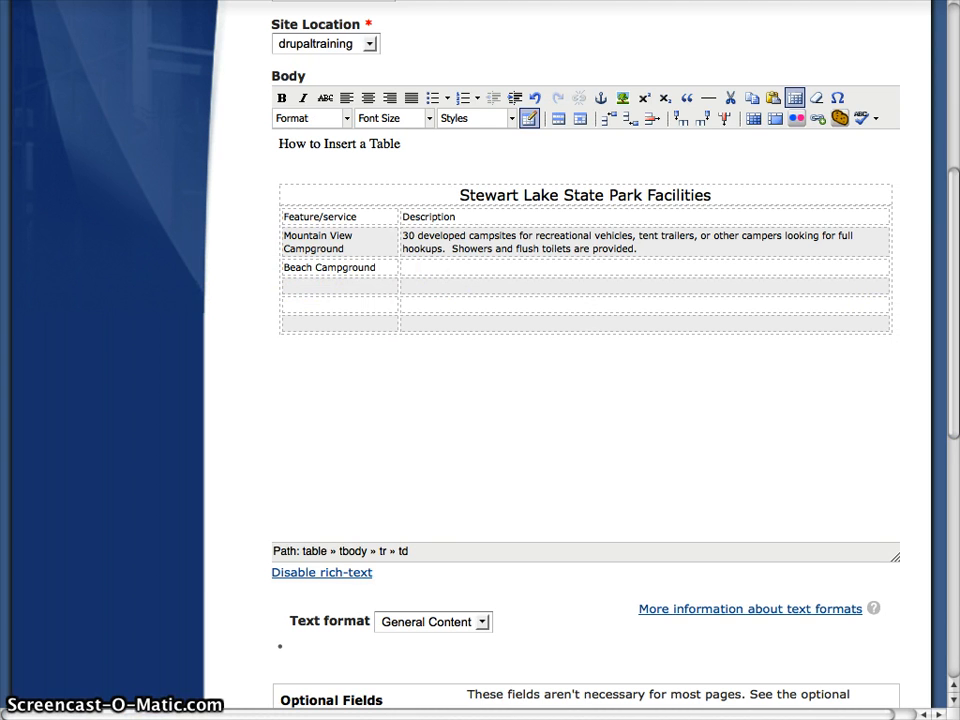
pyautogui.click(414, 268)
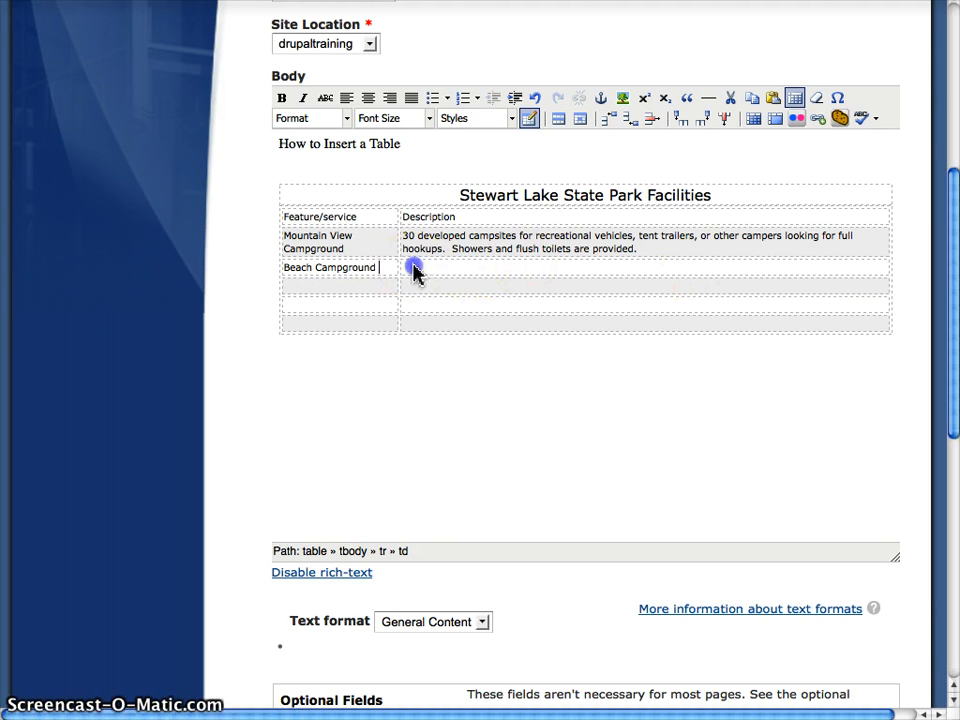
pyautogui.write('Designated for "tent campers" and is located on the water\'s edge near the main entrance and boat launch.  Showers and flush toilets are provided.')
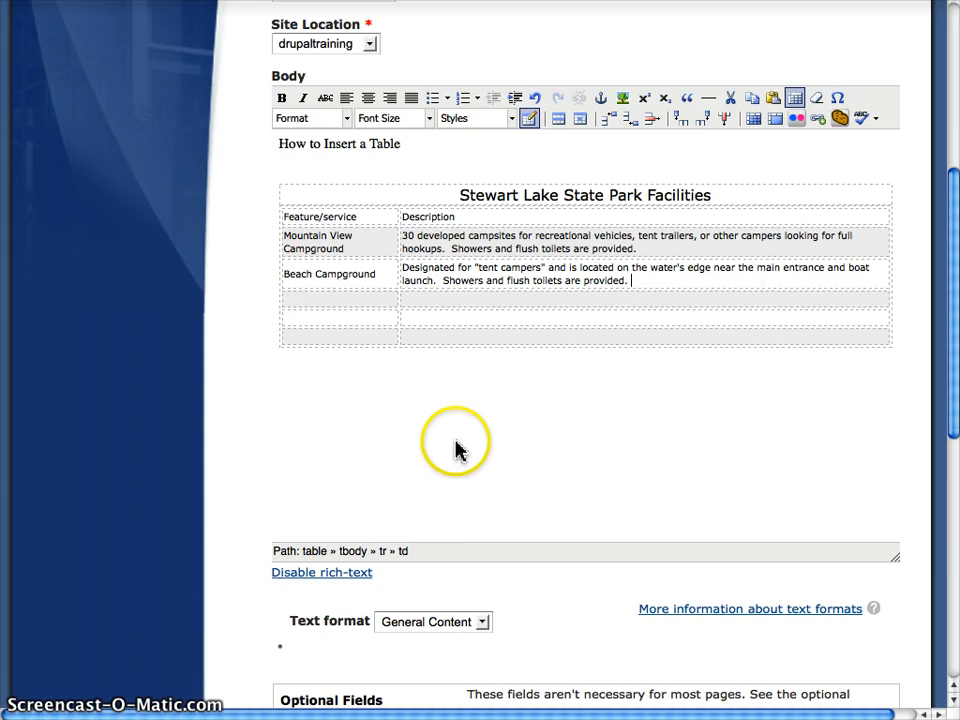
# Save the page with the partly filled facilities table.
pyautogui.scroll(-5, 457, 448)
pyautogui.scroll(-8, 457, 448)
pyautogui.click(298, 530)
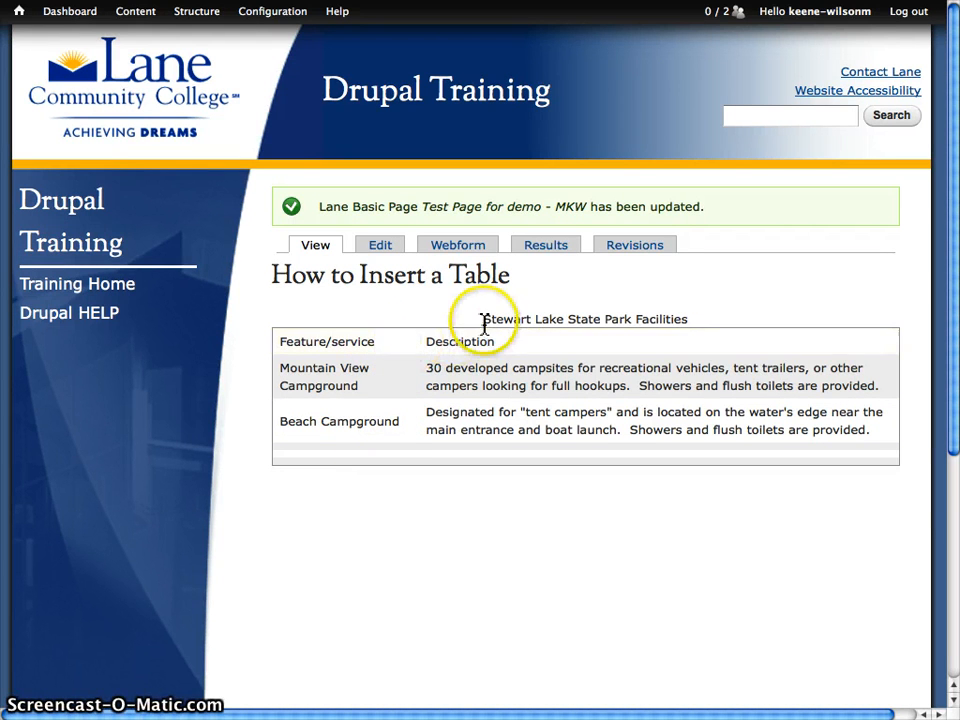
# Examine the saved page's table caption and its header row.
pyautogui.moveTo(483, 320); pyautogui.dragTo(697, 320)
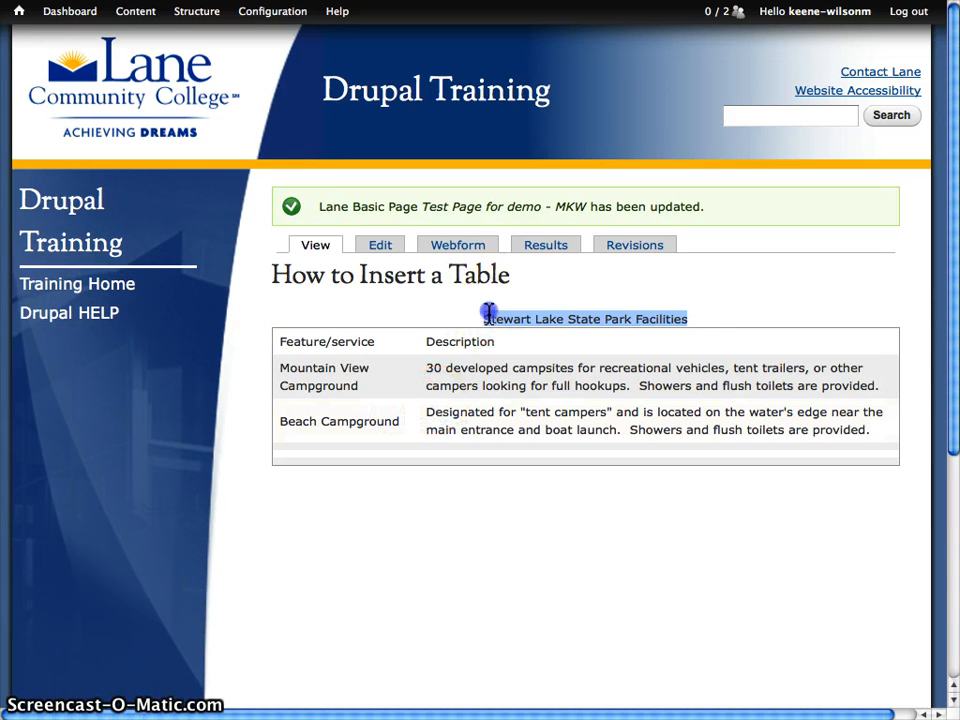
pyautogui.moveTo(486, 318); pyautogui.dragTo(715, 323)
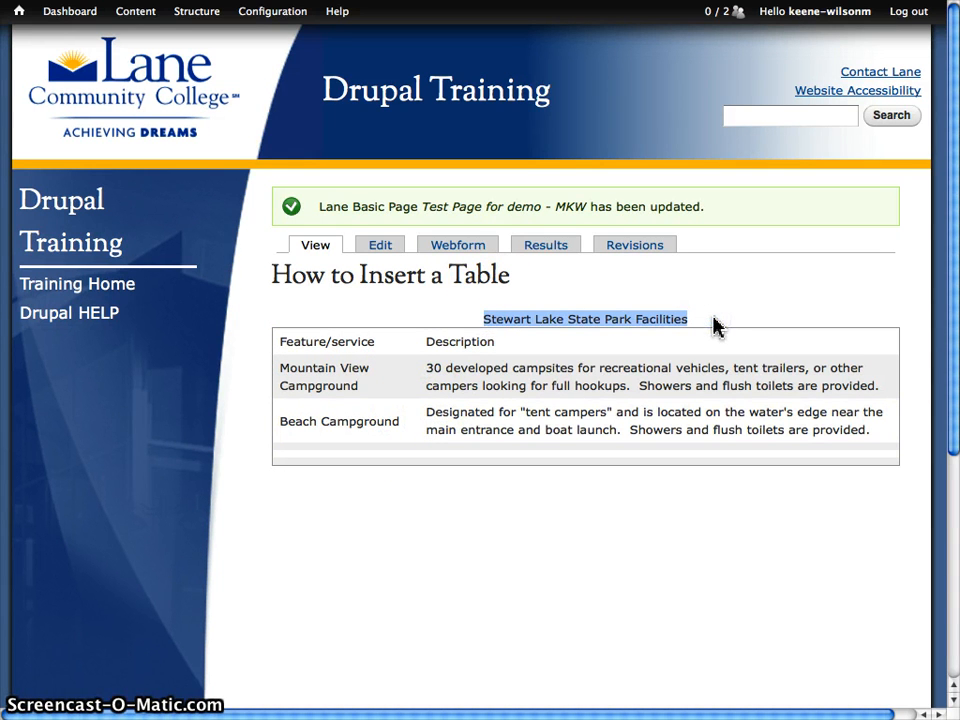
pyautogui.moveTo(280, 342); pyautogui.dragTo(535, 347)
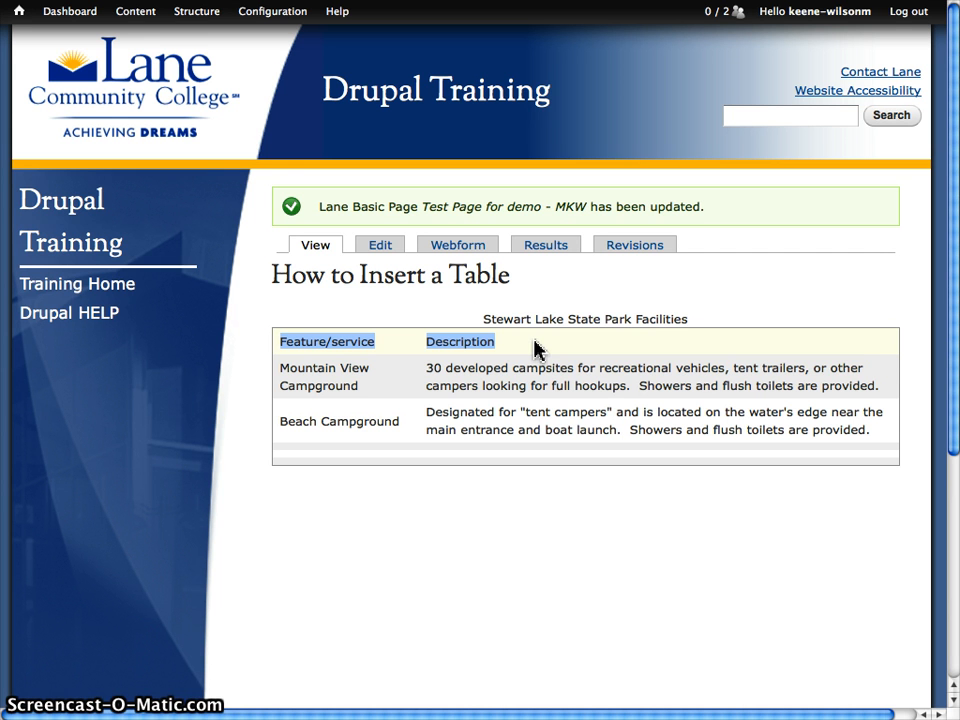
pyautogui.click(535, 358)
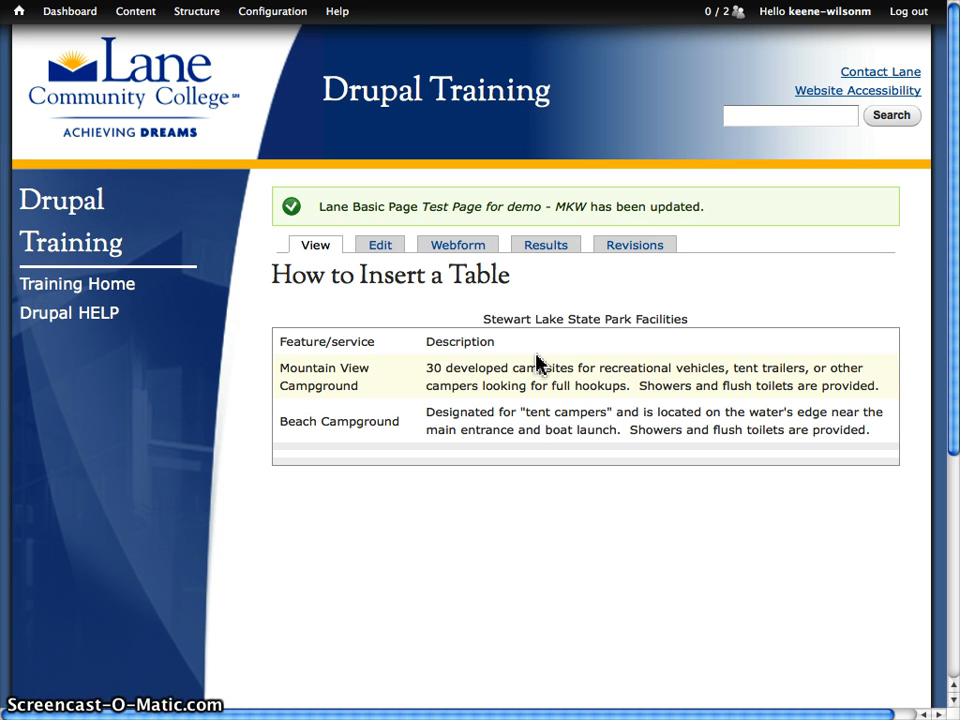
pyautogui.click(483, 513)
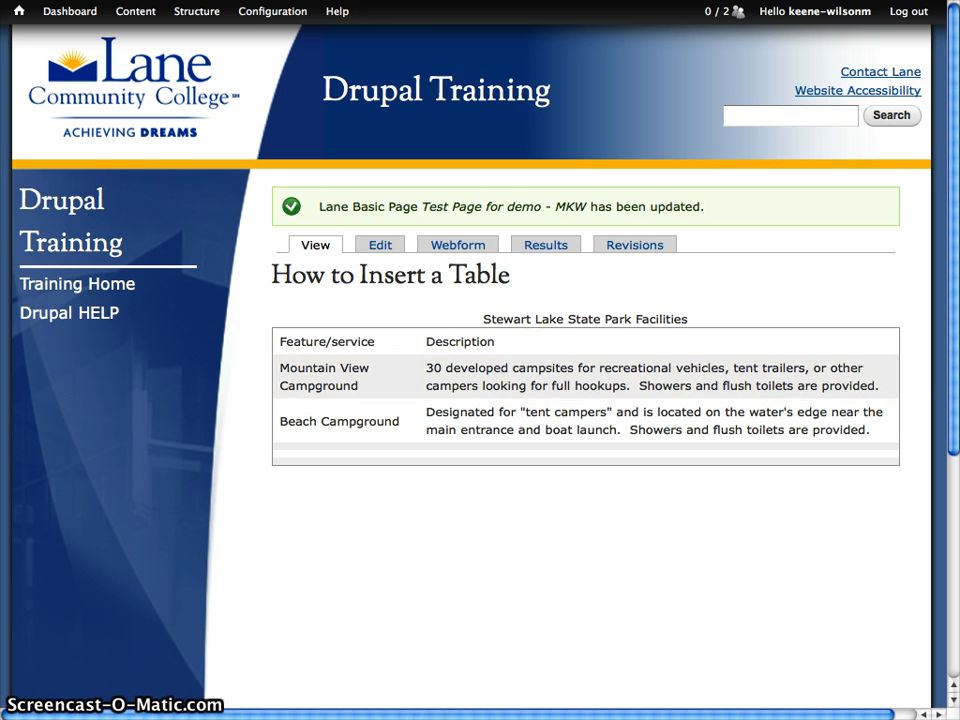